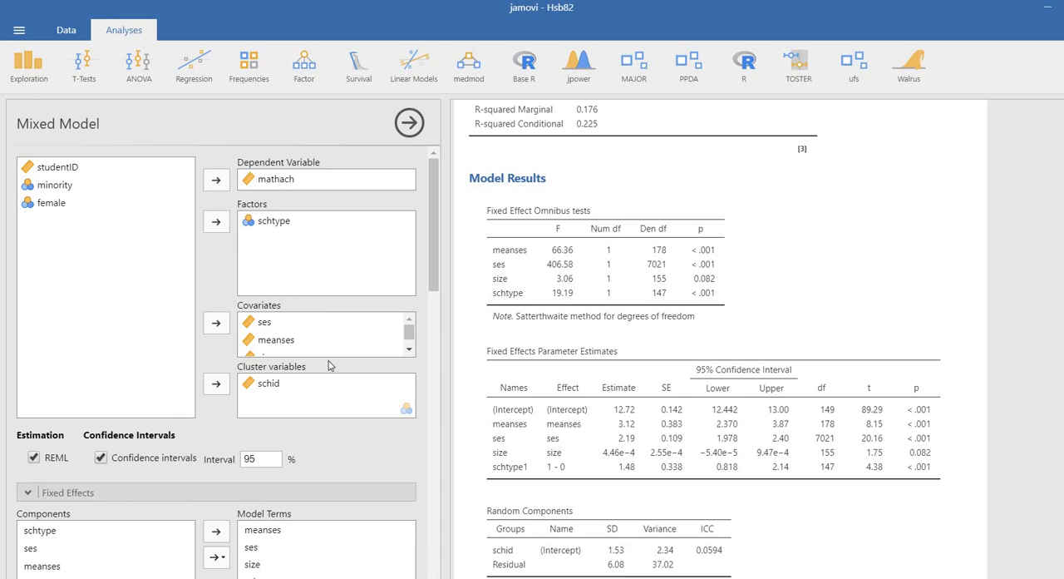
Review the mixed model's fixed-effects setup, marking its model terms and components with the screen pen, and clear the marks
scroll(329, 366, down, 10)
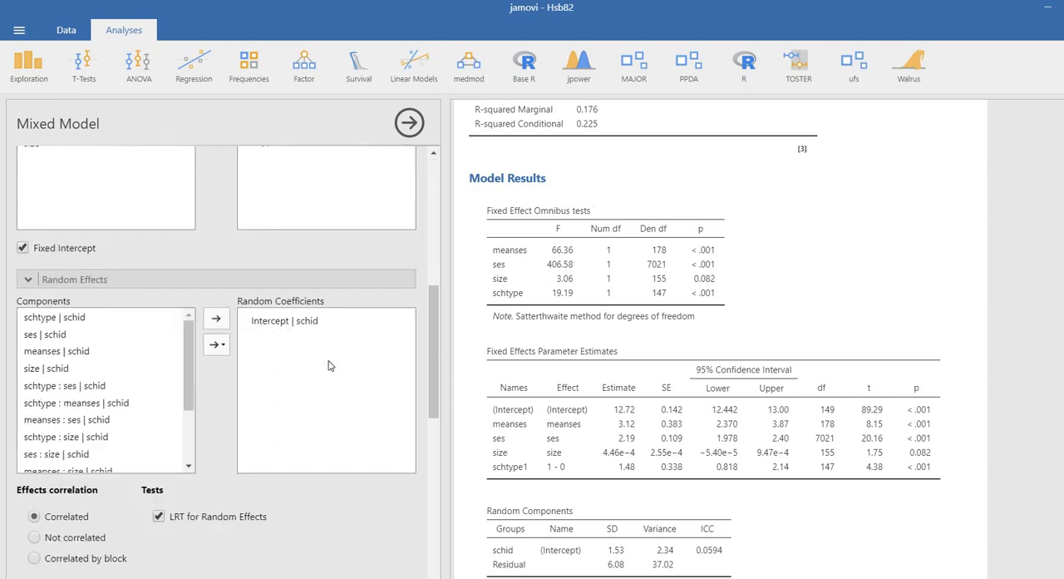
scroll(333, 364, up, 5)
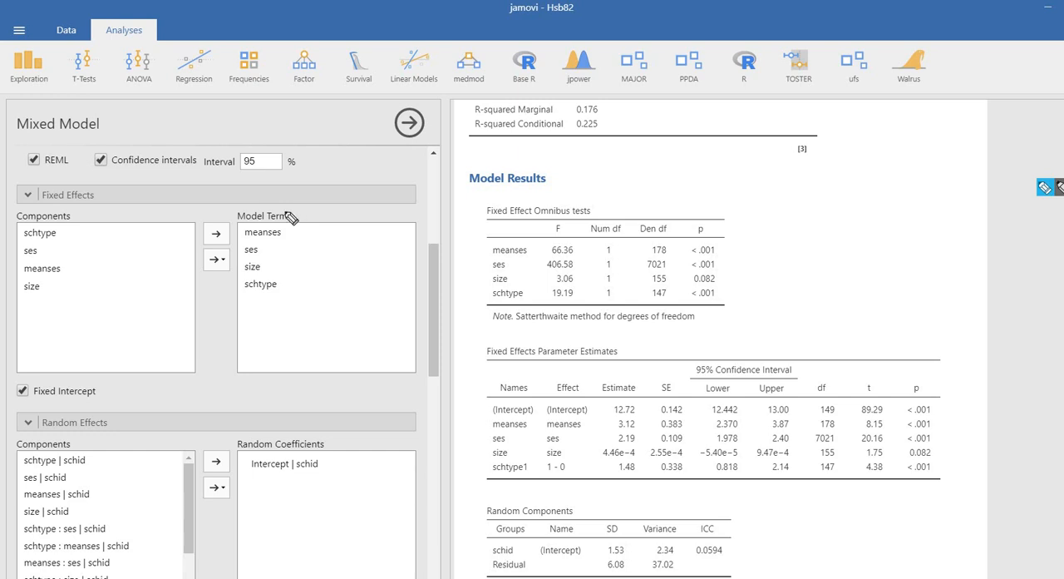
mouse_move(306, 225)
mouse_down()
mouse_move(261, 209)
mouse_move(223, 250)
mouse_move(270, 313)
mouse_move(314, 223)
mouse_up()
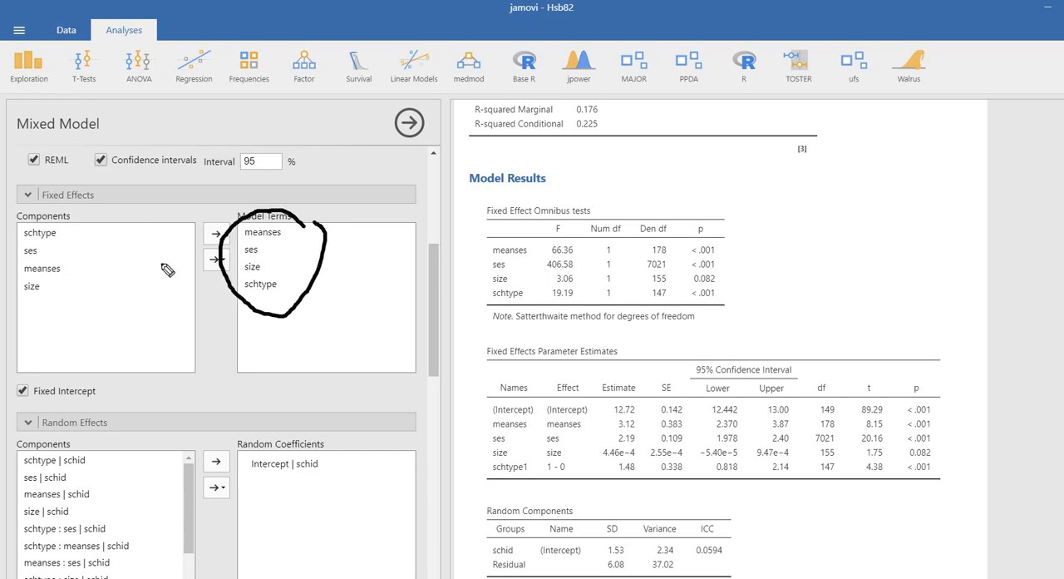
drag(71, 234, 84, 285)
key(Escape)
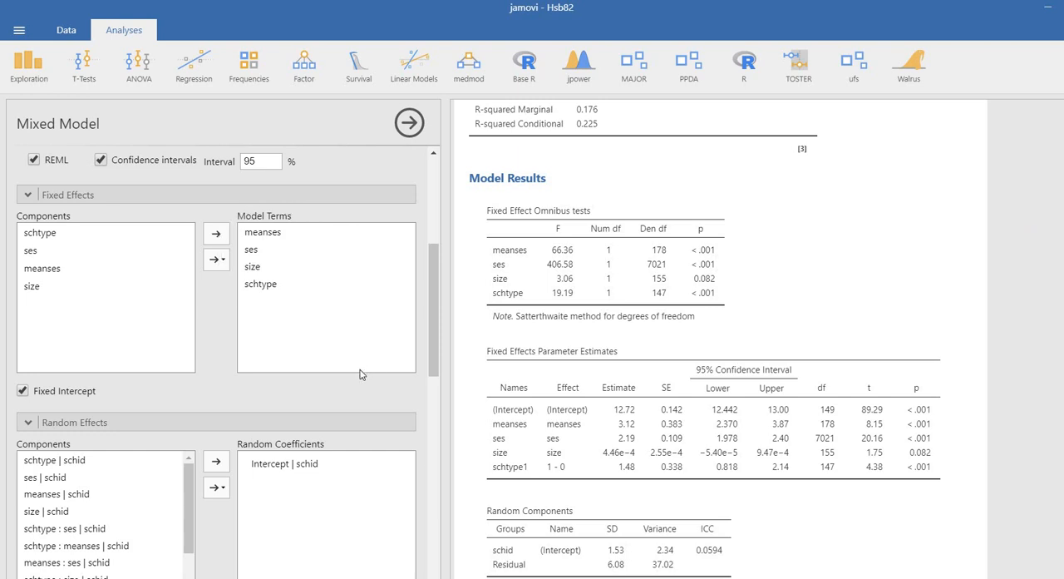
Set the size covariate's scaling to none and the schtype factor's coding to dummy
scroll(360, 374, down, 10)
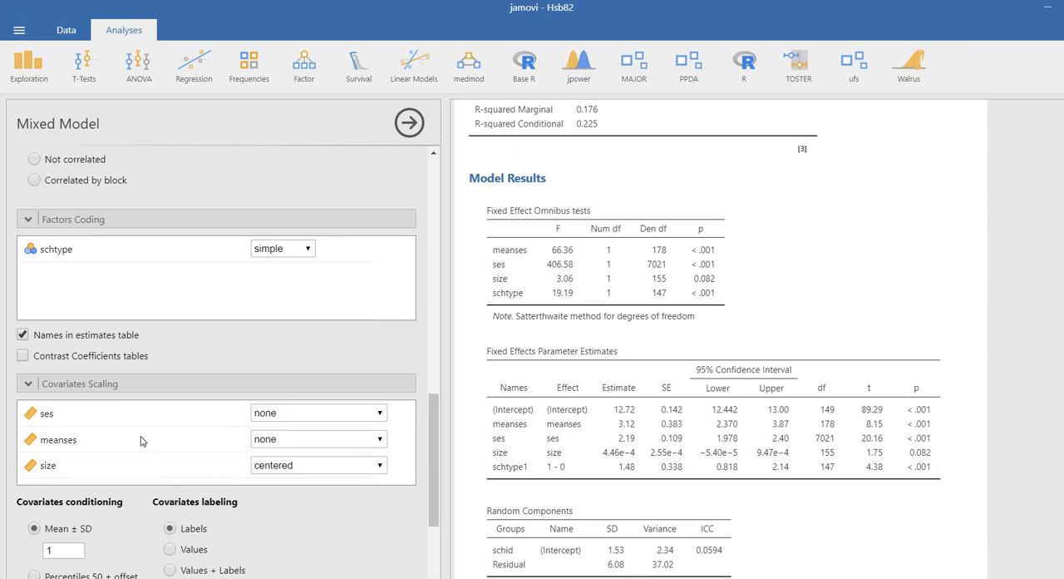
click(306, 467)
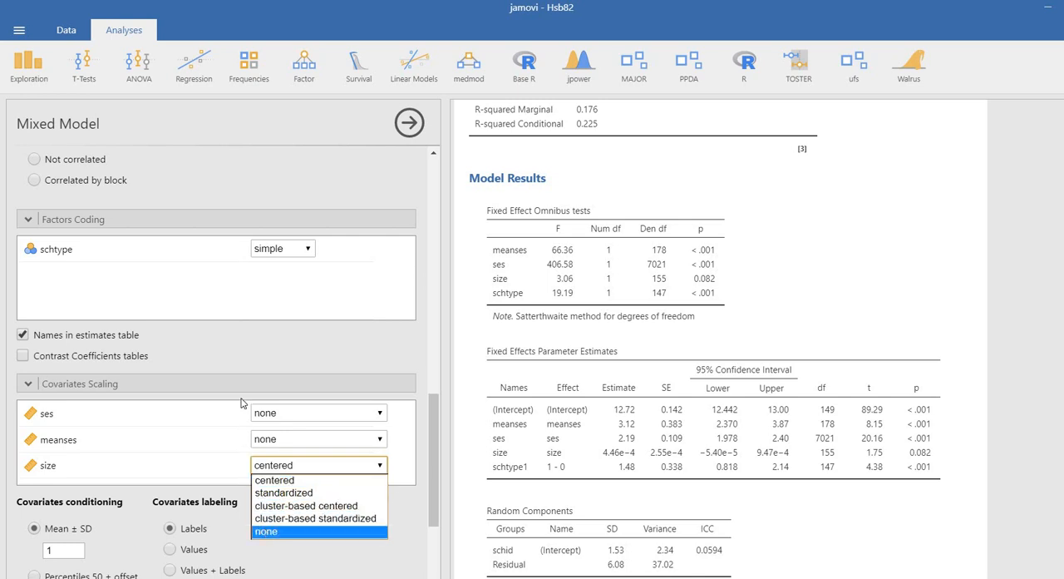
key(Return)
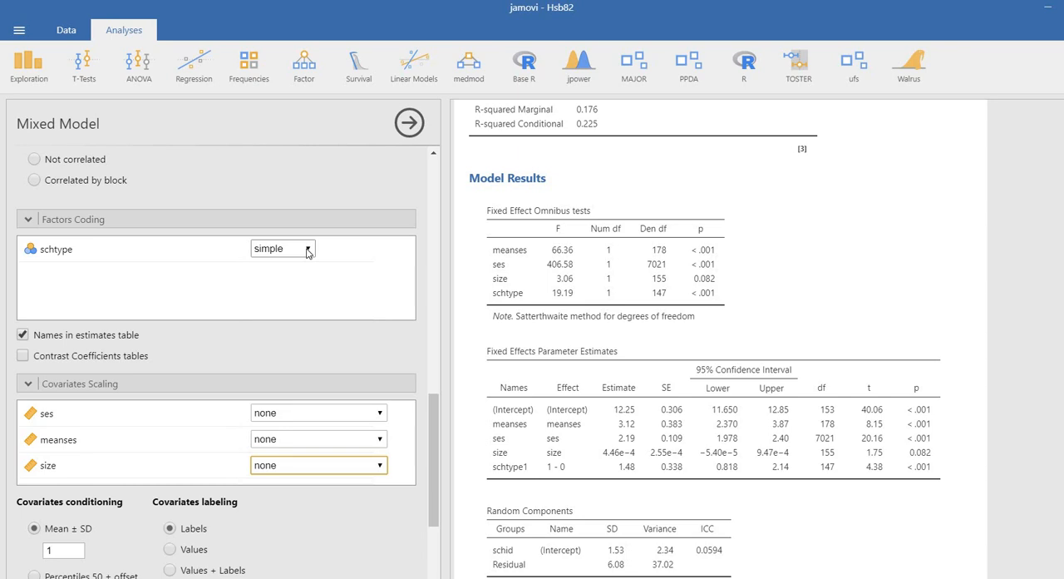
click(307, 249)
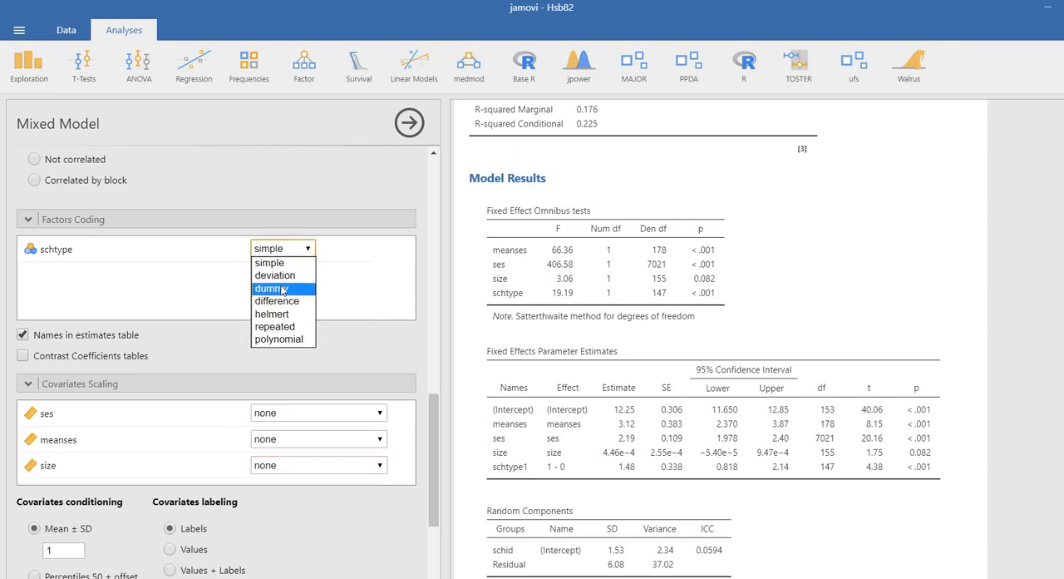
click(282, 289)
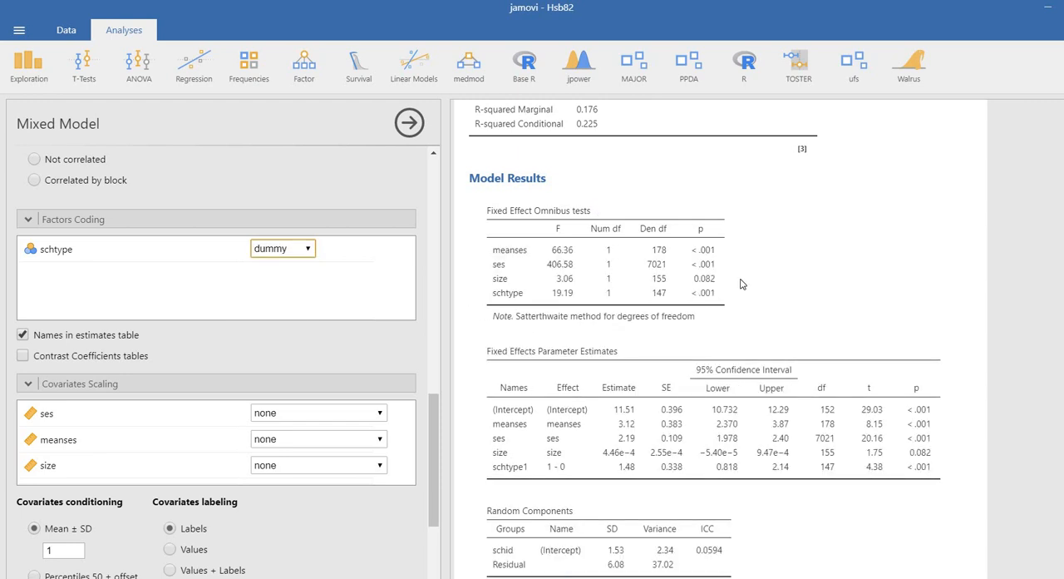
Underline the Fixed Effects Parameter Estimates heading and circle the intercept's estimate with the screen pen, and clear the marks
scroll(742, 285, up, 3)
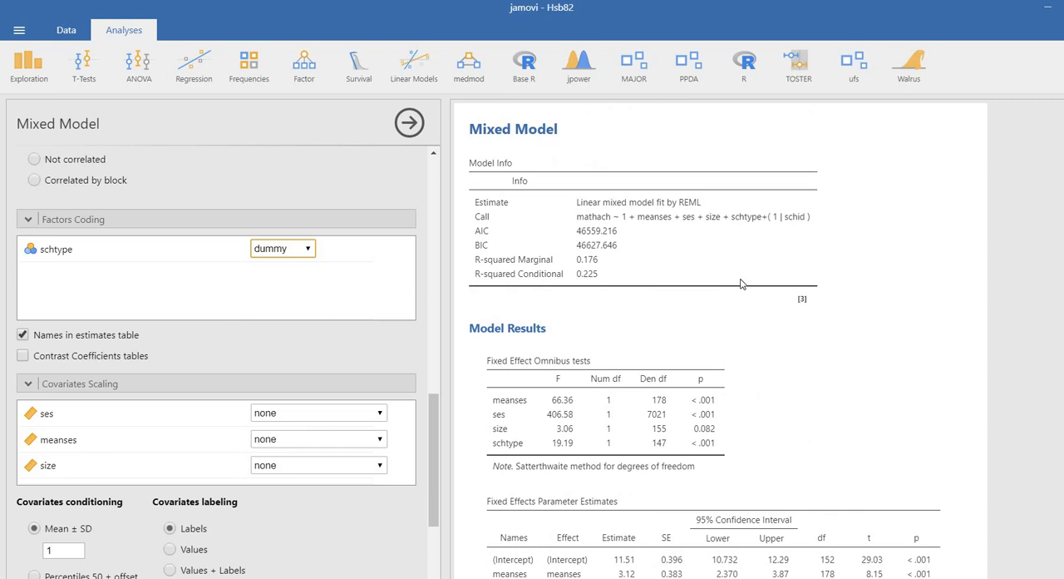
scroll(743, 284, down, 6)
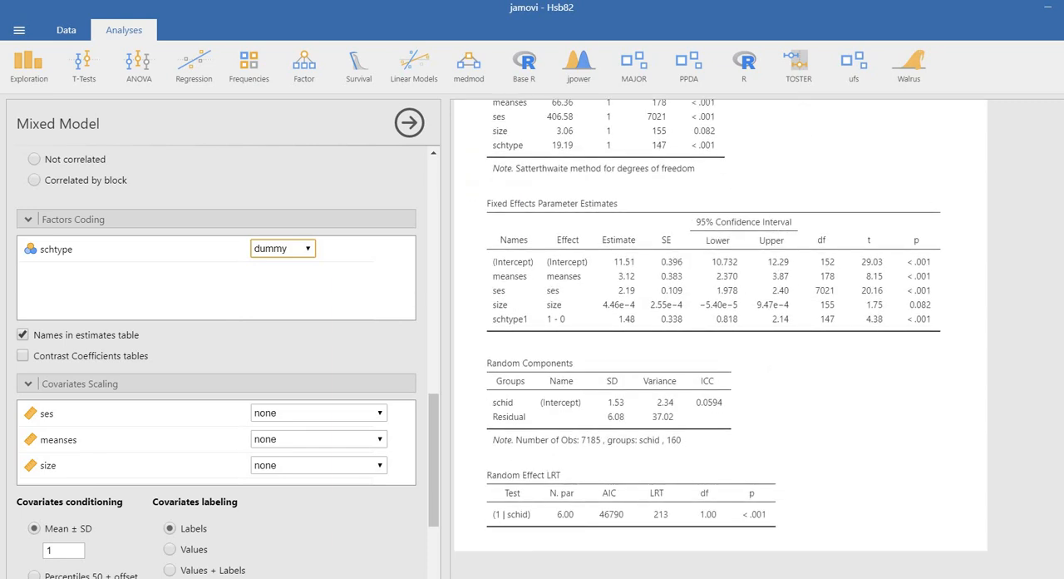
key(ctrl+alt+g)
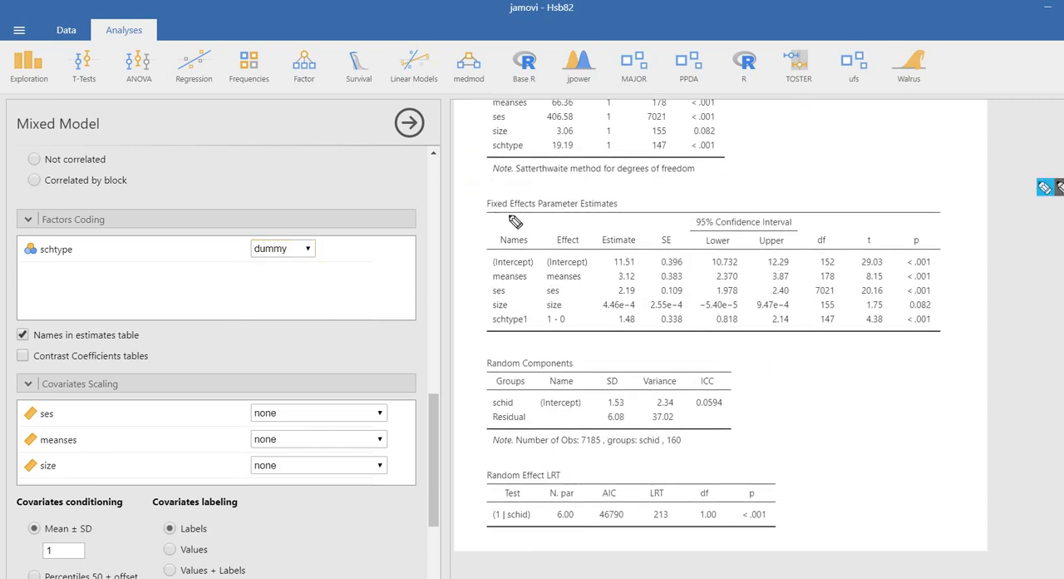
drag(493, 213, 613, 212)
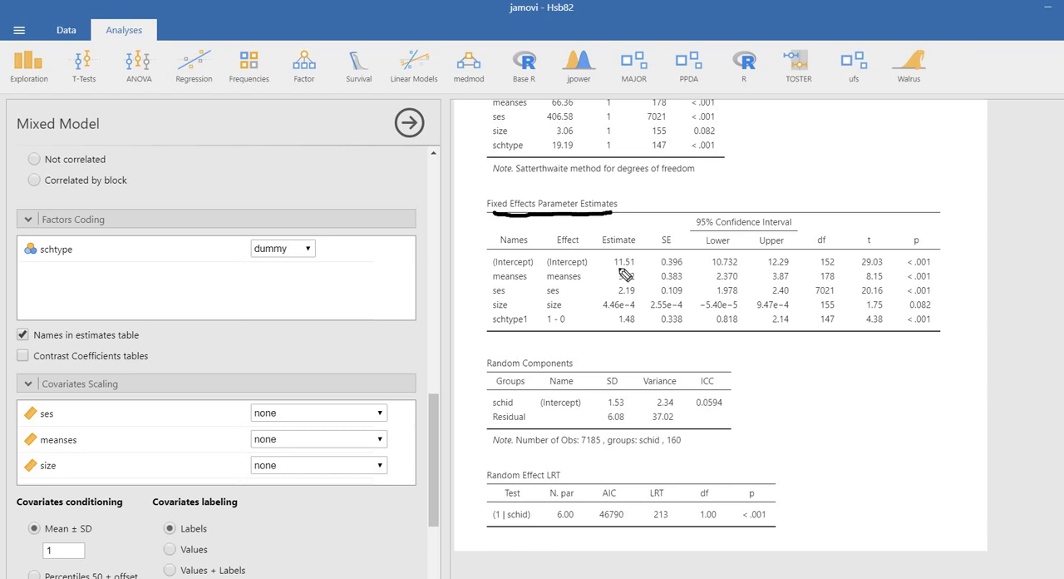
mouse_move(631, 271)
mouse_down()
mouse_move(609, 254)
mouse_move(622, 276)
mouse_up()
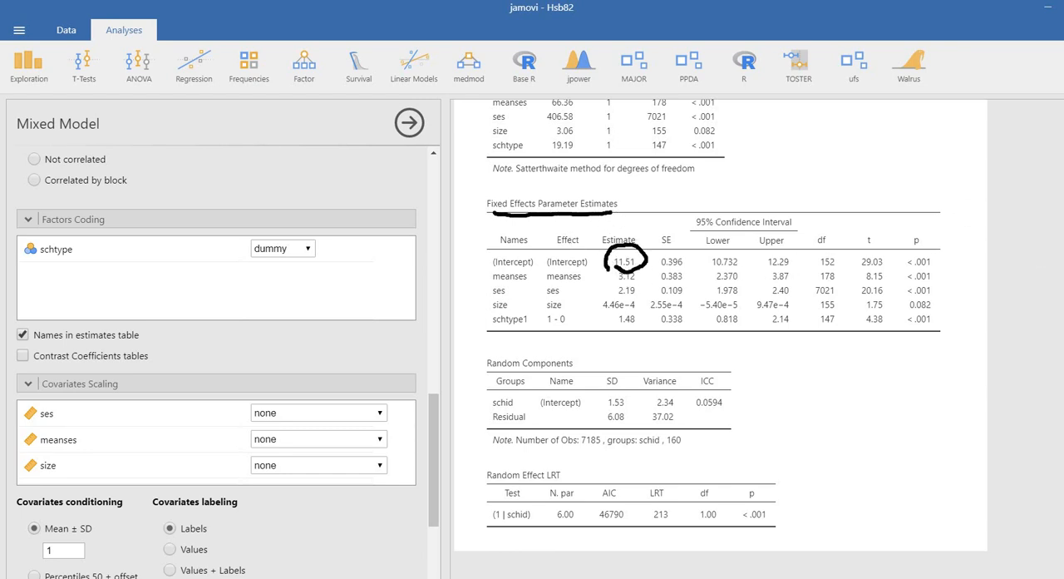
click(1061, 205)
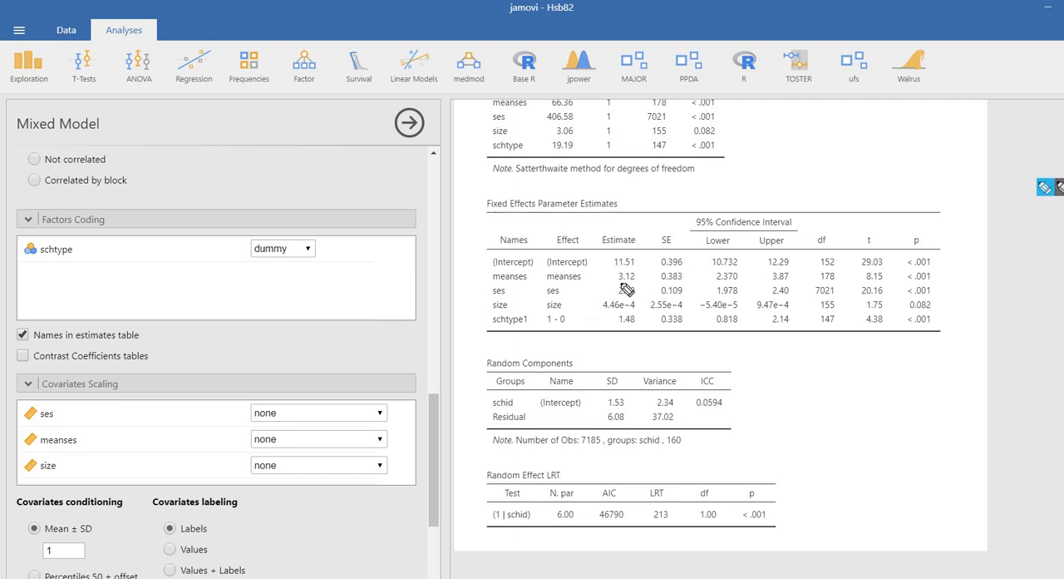
Underline the estimates and p-values of meanses, ses, size and schtype1 in the fixed effects table, and clear the marks
drag(618, 283, 642, 284)
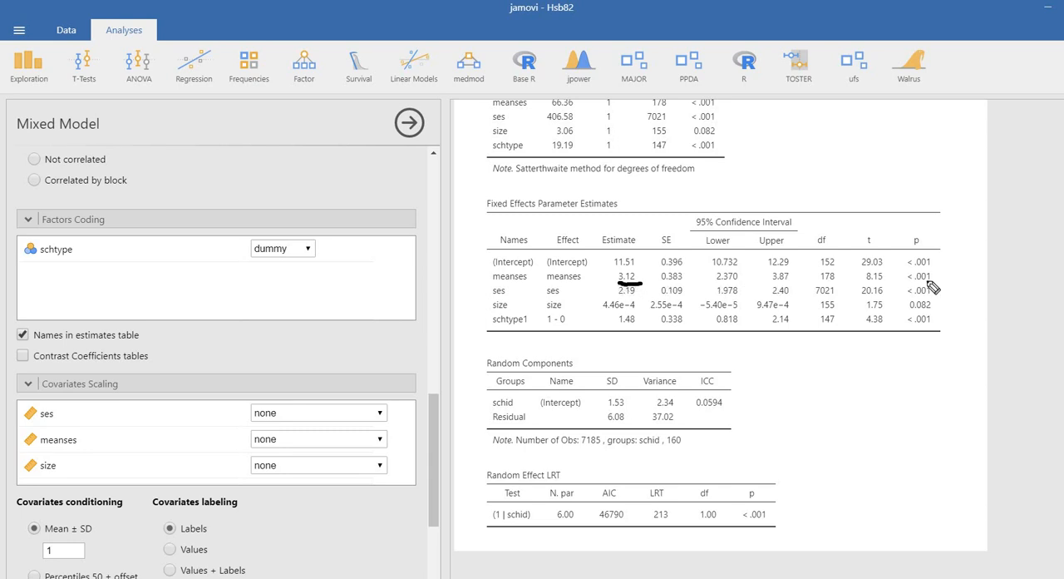
drag(902, 283, 936, 282)
click(616, 297)
drag(615, 294, 641, 292)
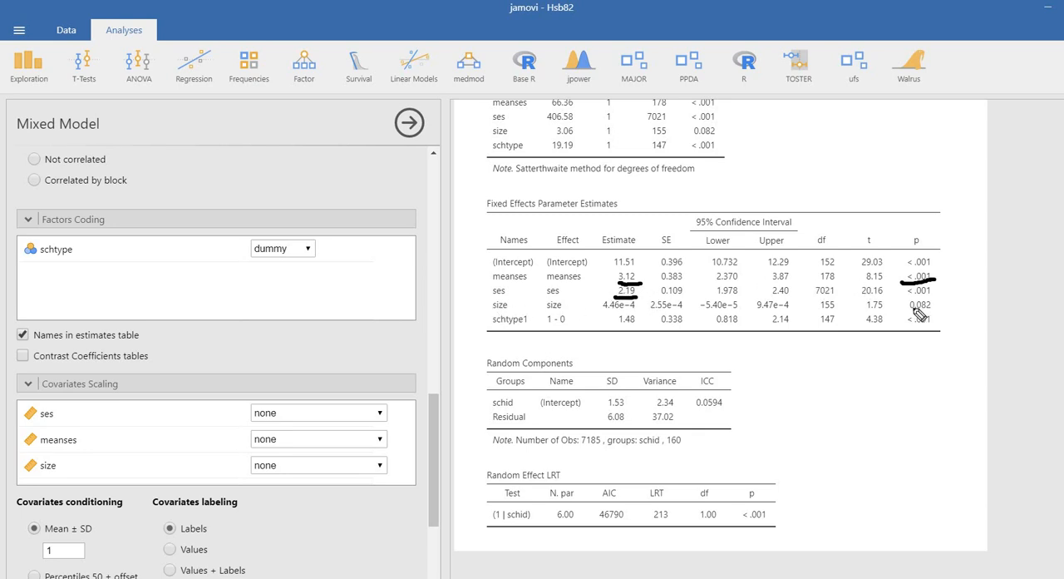
drag(903, 295, 935, 295)
drag(604, 306, 633, 308)
click(909, 313)
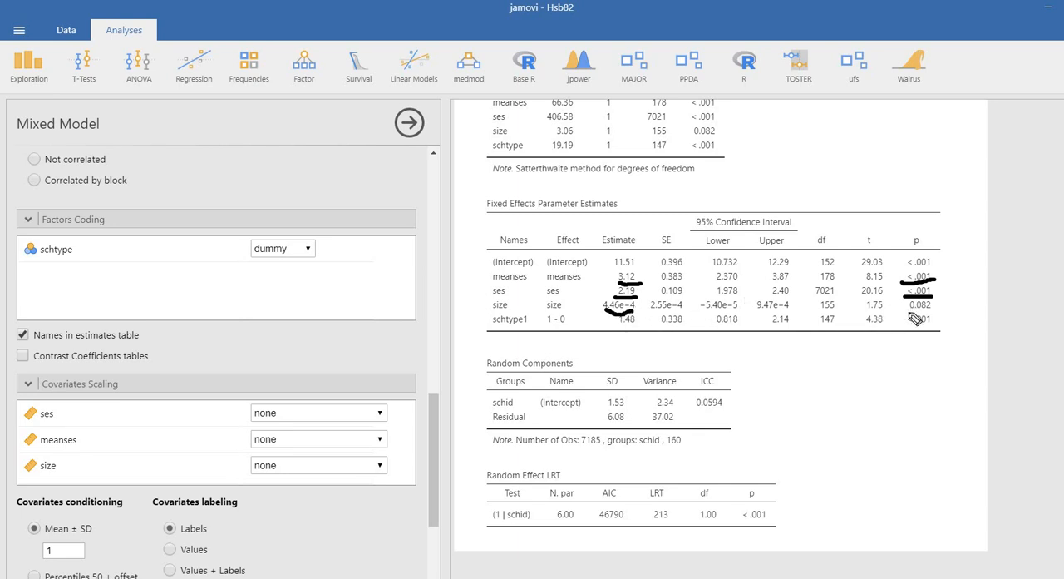
drag(934, 312, 935, 311)
drag(609, 333, 639, 336)
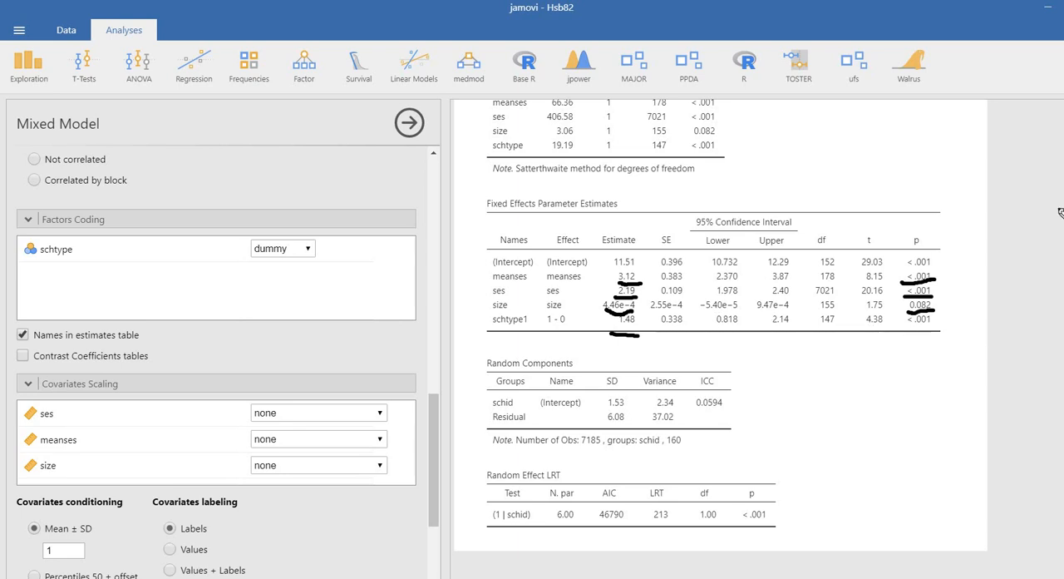
drag(903, 326, 945, 331)
key(Escape)
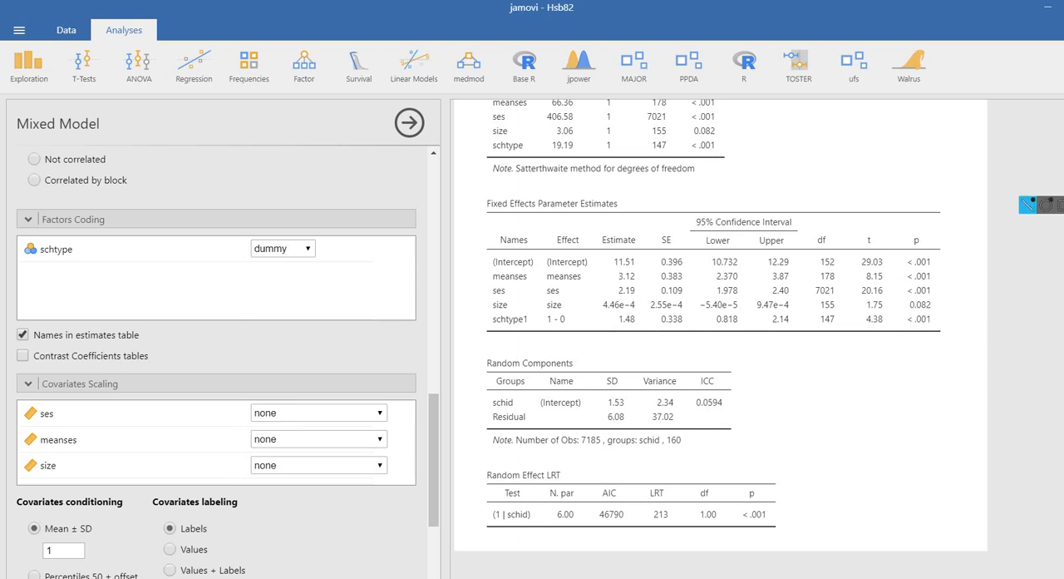
Underline the Random Components heading, variances and ICC, circle the Random Effect LRT p-value, and clear the marks
click(1031, 206)
drag(489, 374, 572, 374)
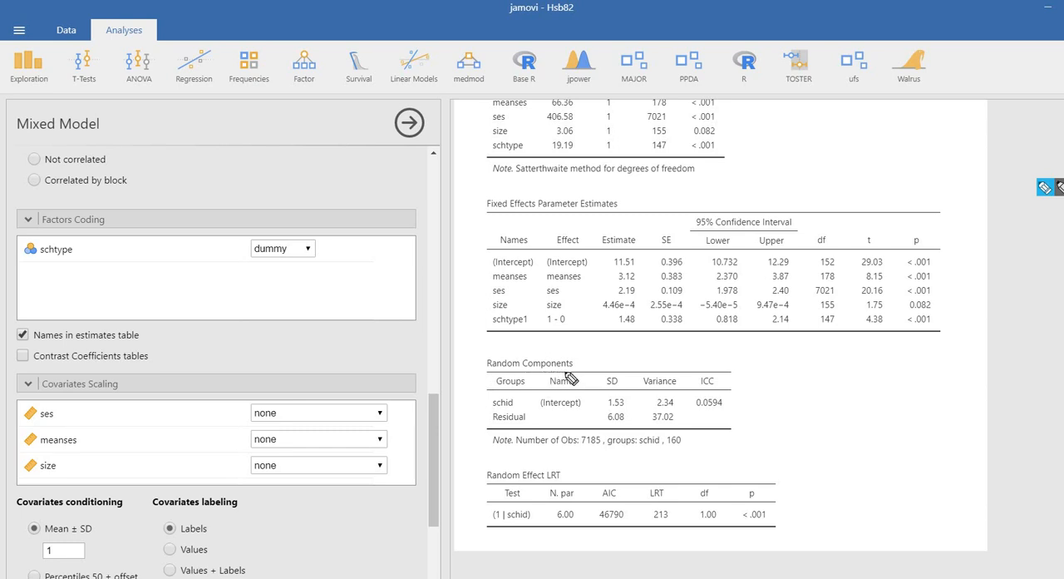
click(652, 408)
drag(654, 409, 682, 411)
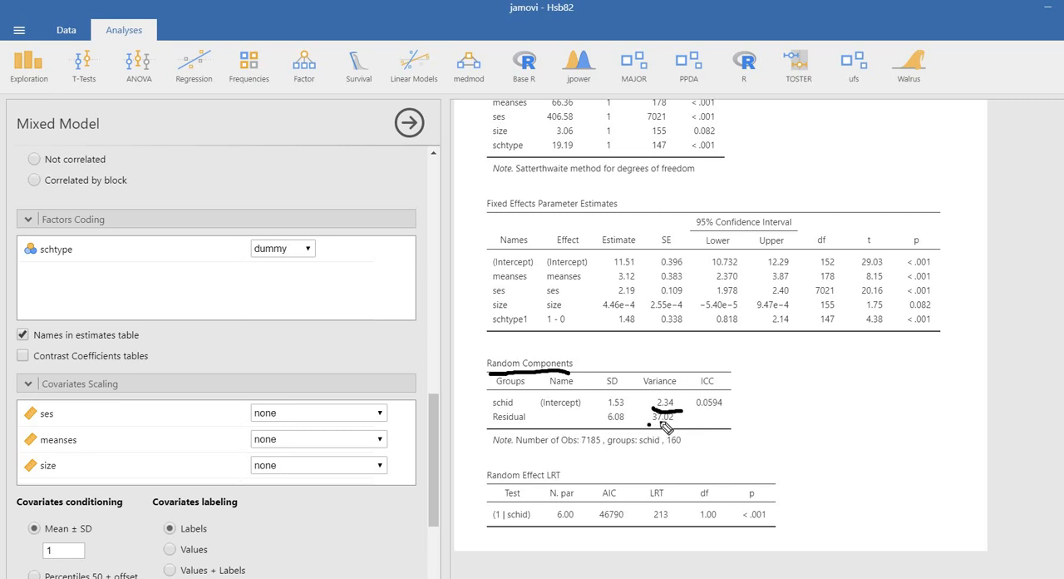
drag(670, 426, 652, 425)
drag(699, 407, 724, 406)
mouse_move(779, 504)
mouse_down()
mouse_move(732, 487)
mouse_move(740, 527)
mouse_move(783, 494)
mouse_up()
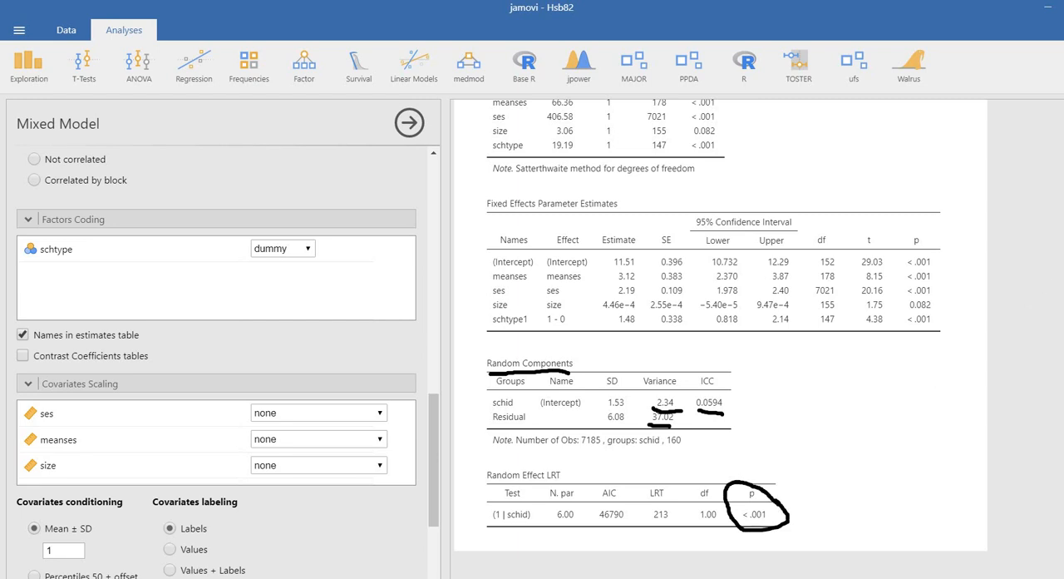
key(Escape)
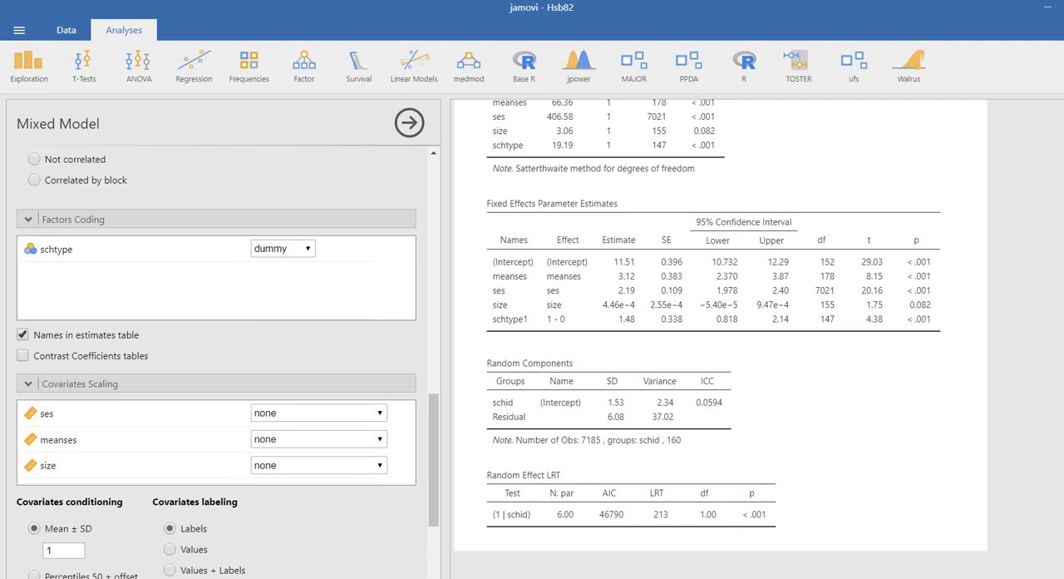
Switch to the slide comparing the variance components of model 1 and model 2
key(alt+Tab)
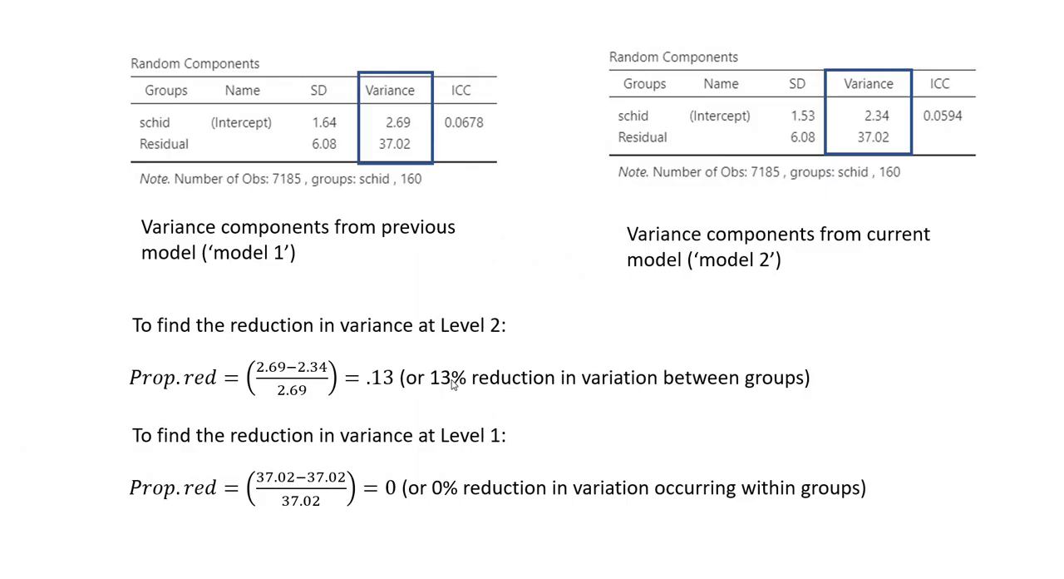
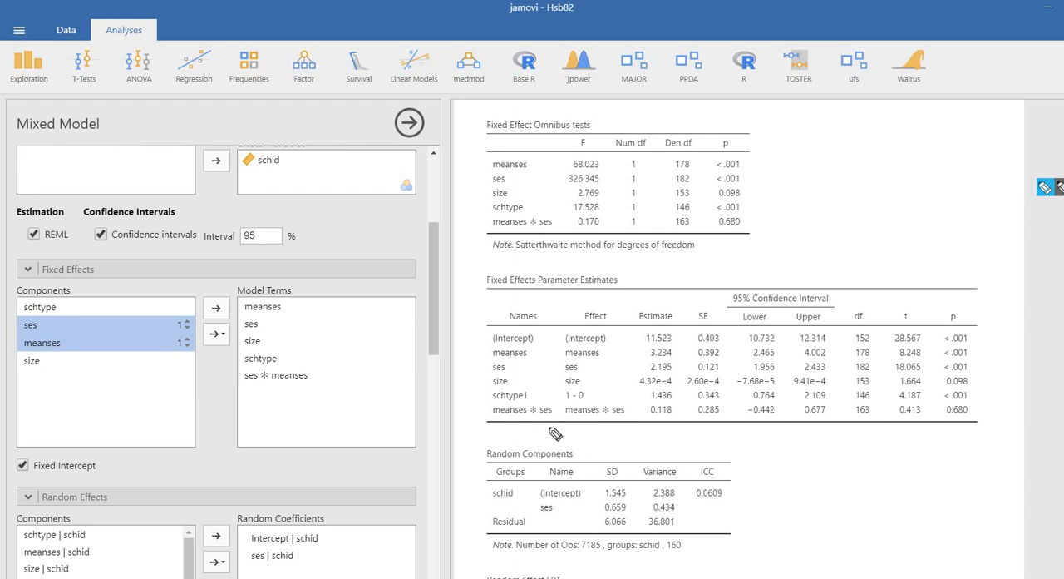
Circle the meanses ✻ ses effect in the fixed effects table with the screen pen, underline its estimate and p-value, and clear the marks
mouse_move(642, 419)
mouse_down()
mouse_move(574, 425)
mouse_move(555, 405)
mouse_move(625, 397)
mouse_move(636, 409)
mouse_up()
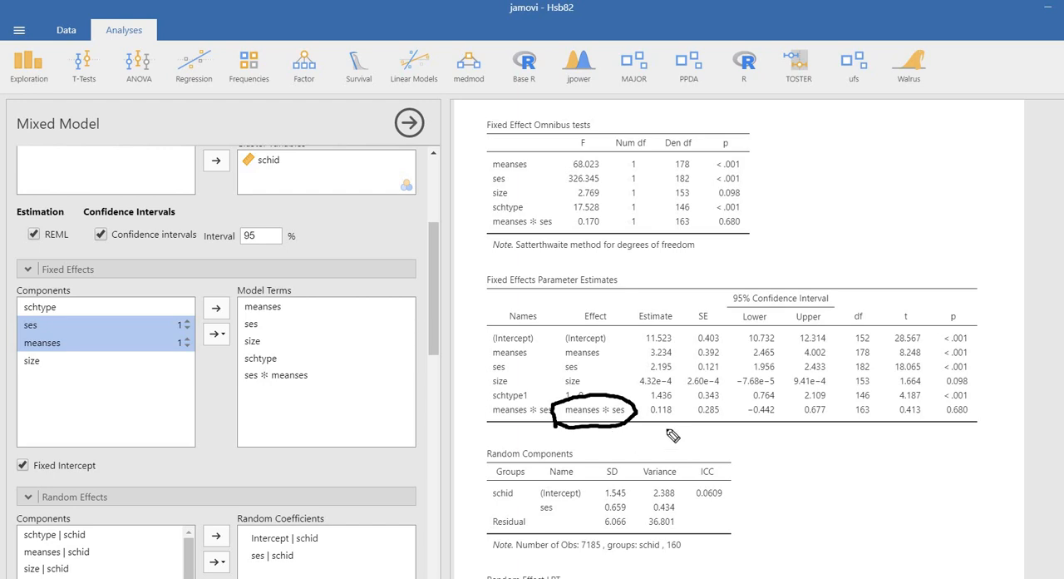
drag(654, 424, 688, 416)
drag(946, 422, 978, 417)
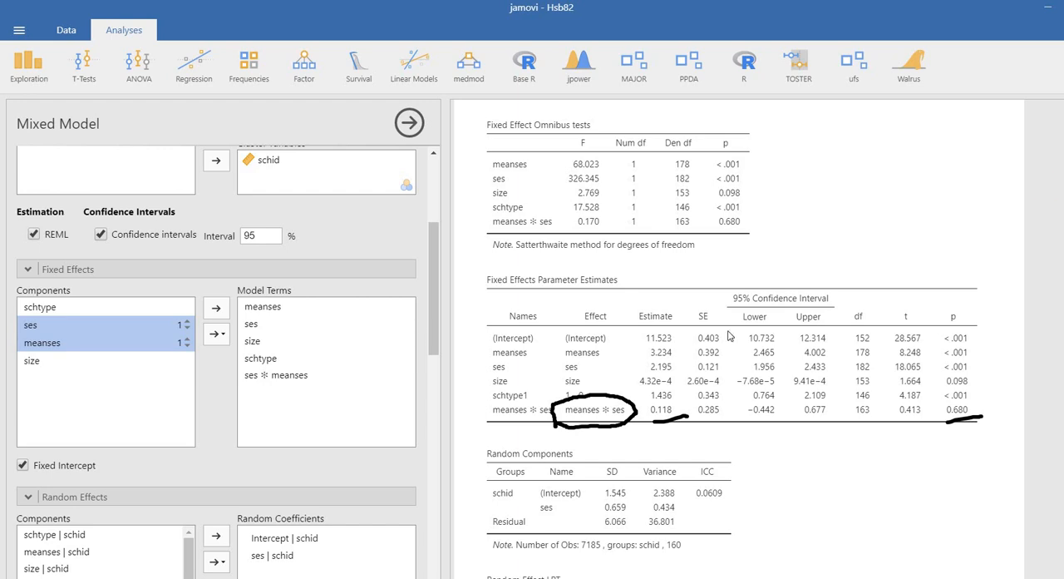
key(Escape)
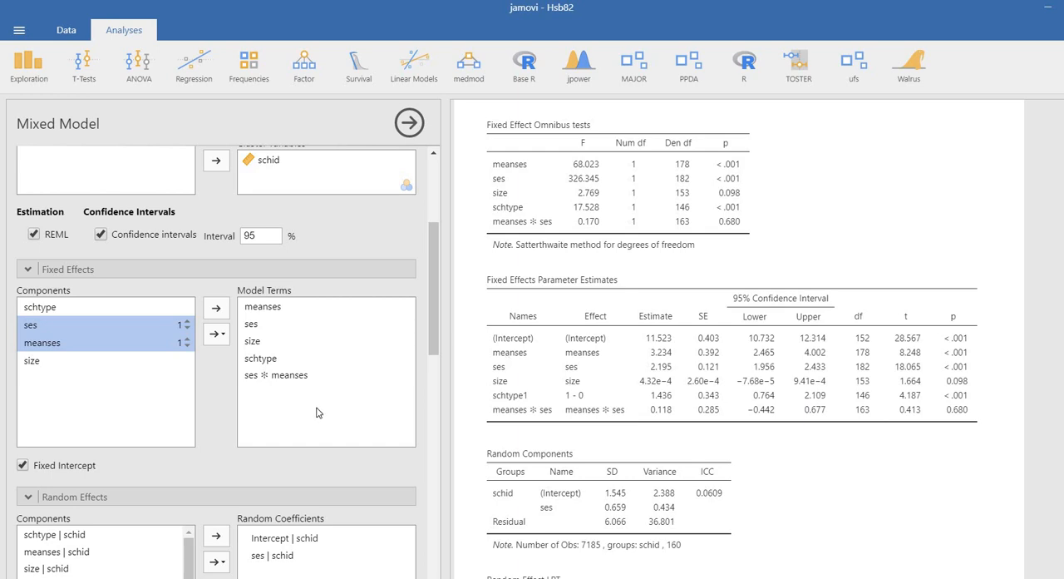
Create an effects plot with ses on the horizontal axis and meanses as separate lines, and view it in the results
scroll(316, 412, down, 10)
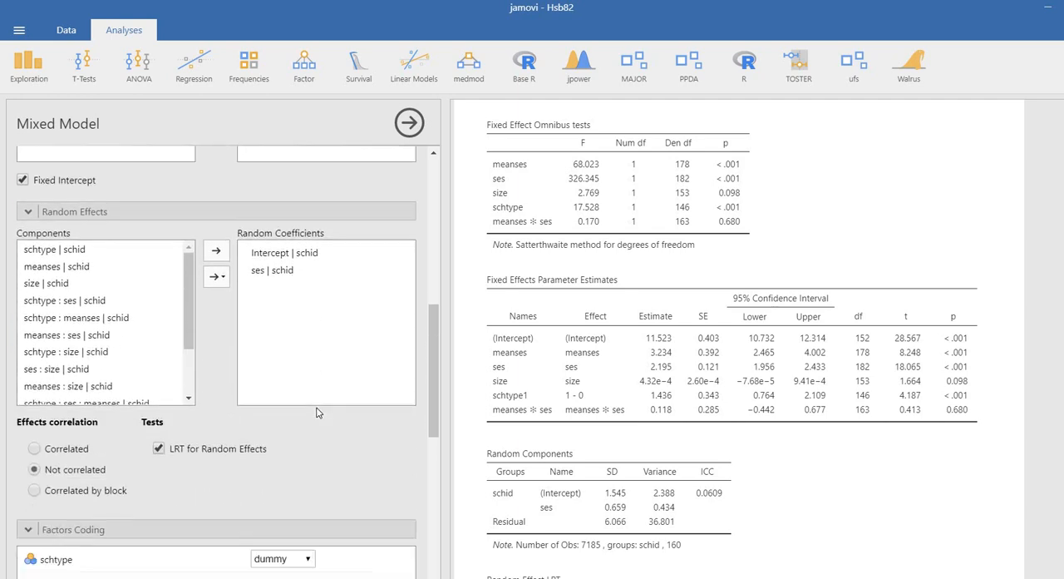
scroll(316, 412, down, 7)
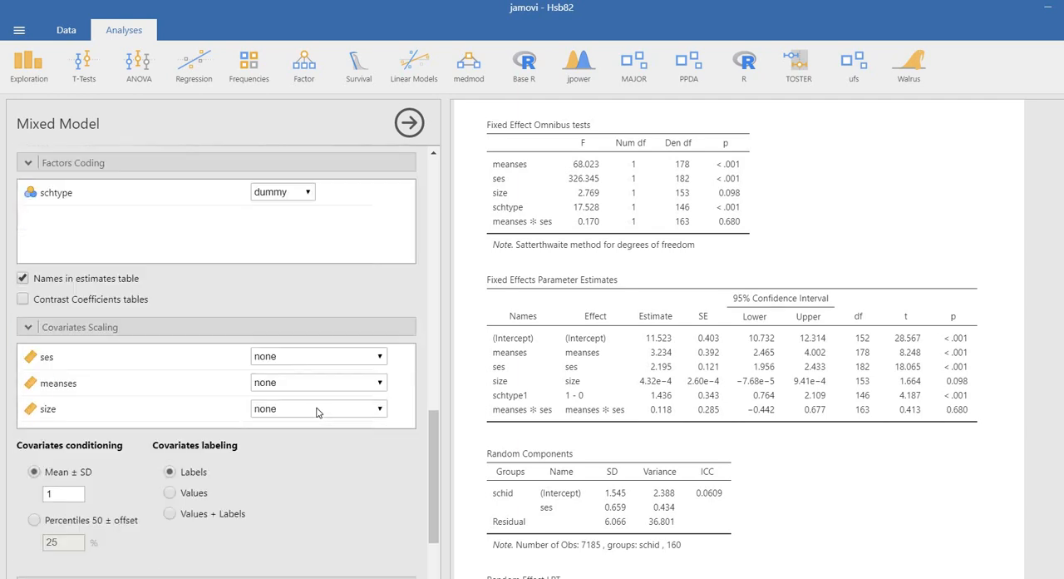
scroll(316, 412, up, 2)
scroll(255, 337, down, 6)
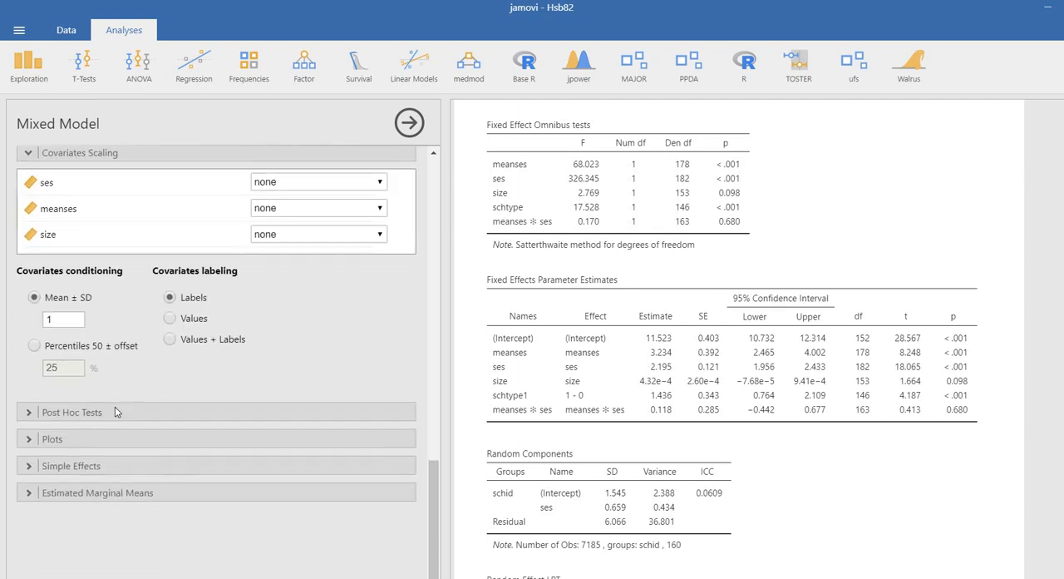
click(116, 436)
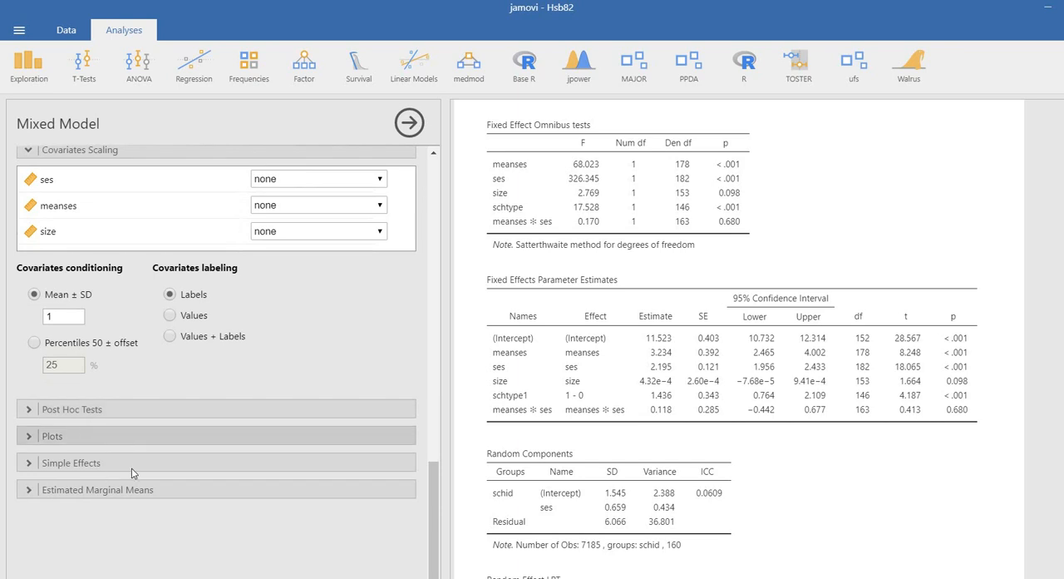
scroll(207, 465, down, 4)
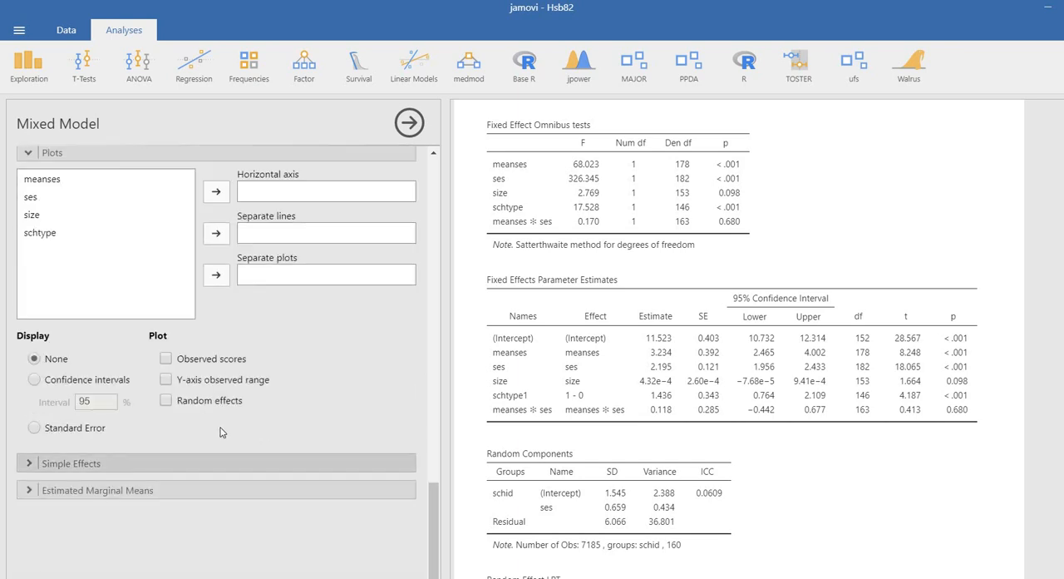
click(212, 463)
scroll(154, 360, up, 3)
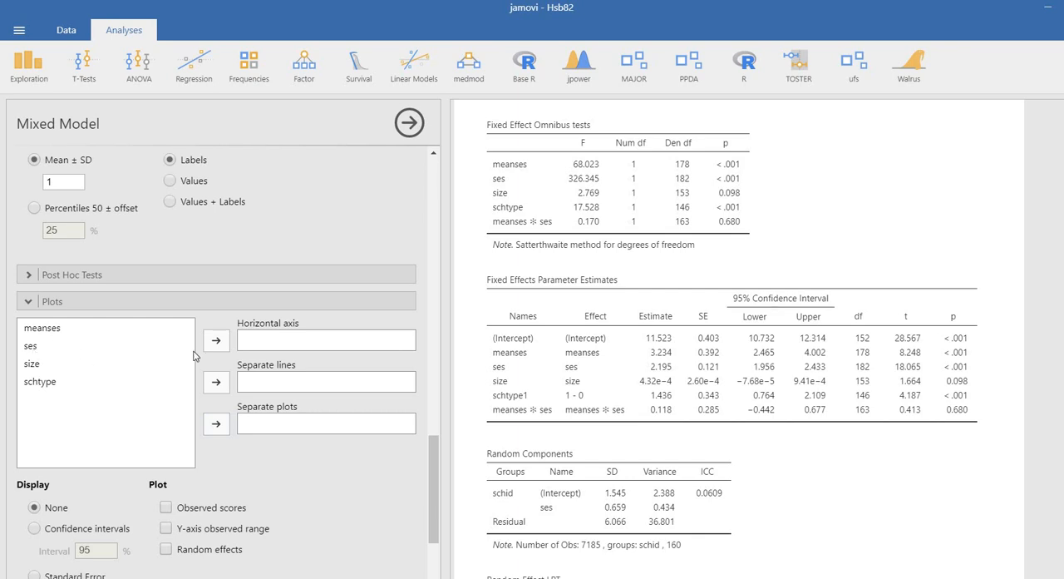
click(35, 351)
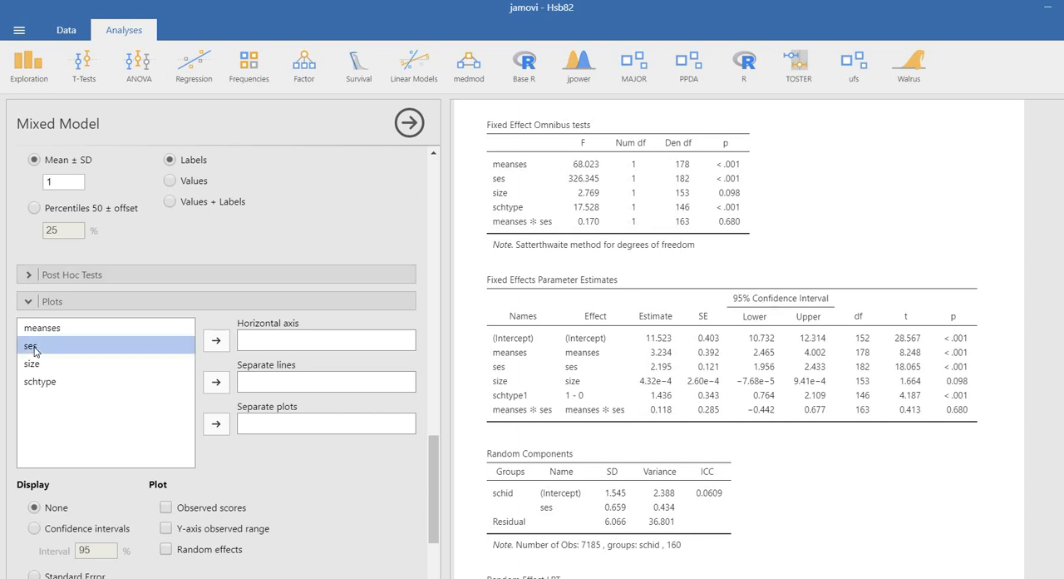
click(216, 340)
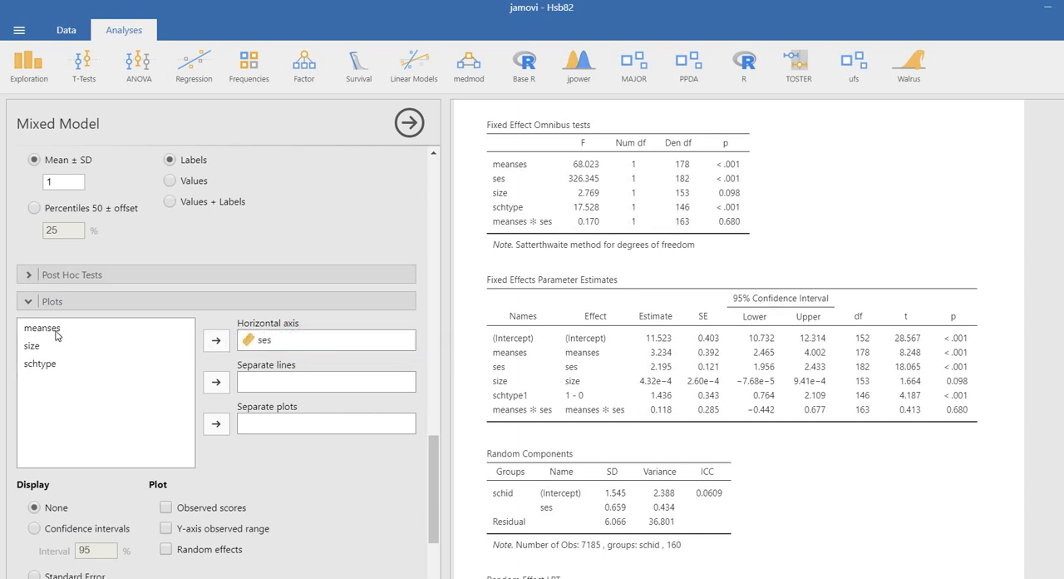
drag(54, 333, 276, 381)
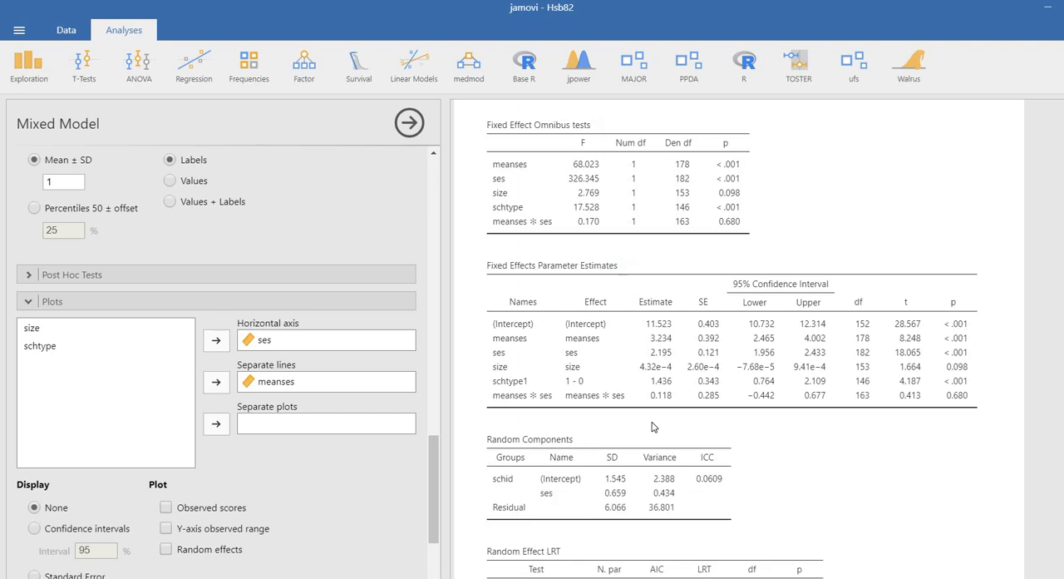
scroll(654, 425, down, 3)
scroll(654, 425, down, 6)
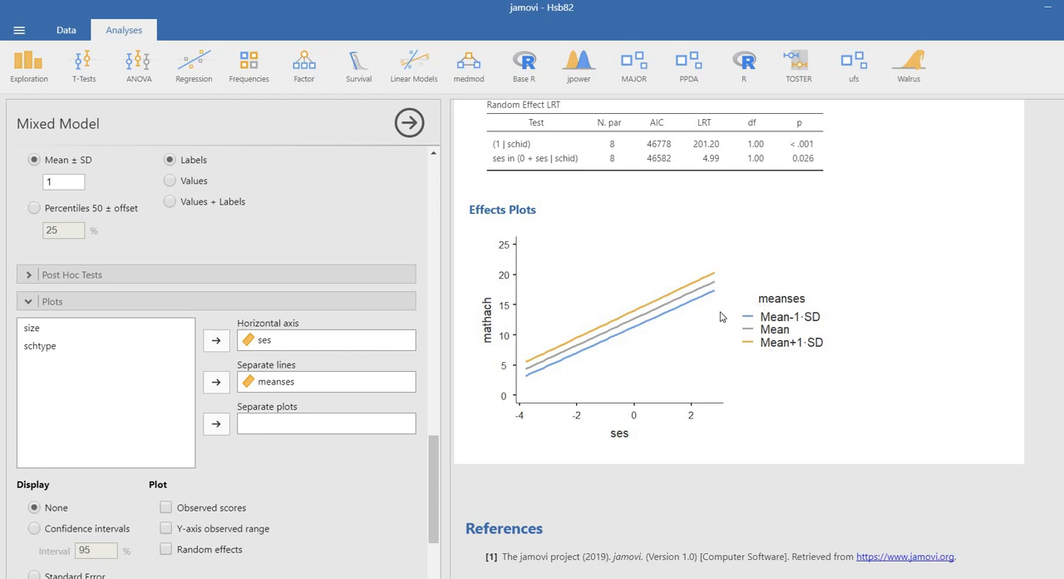
Set up a simple effects analysis with ses as the simple effects variable and meanses as the moderator
scroll(299, 325, down, 3)
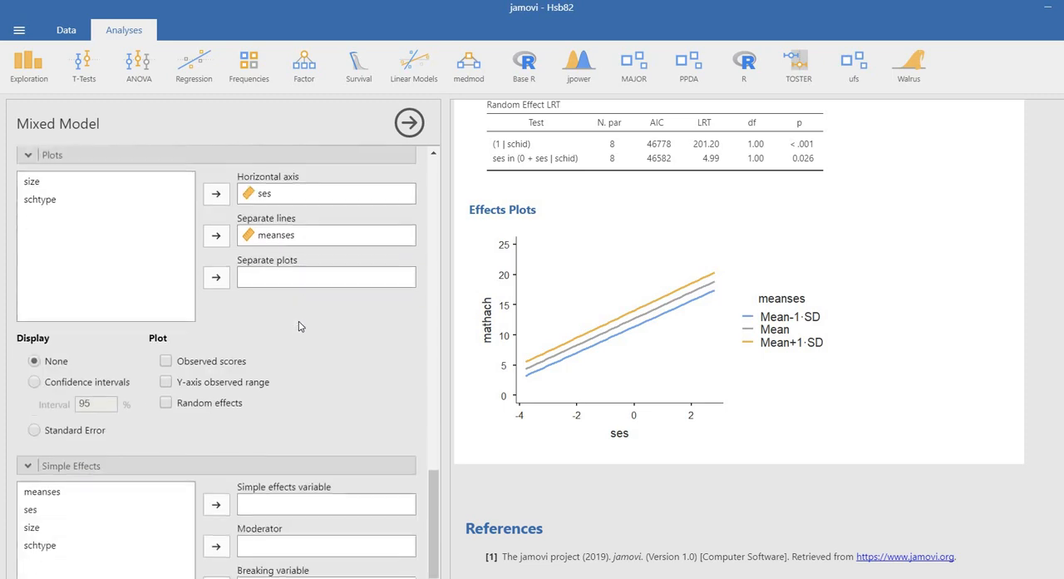
scroll(299, 326, down, 1)
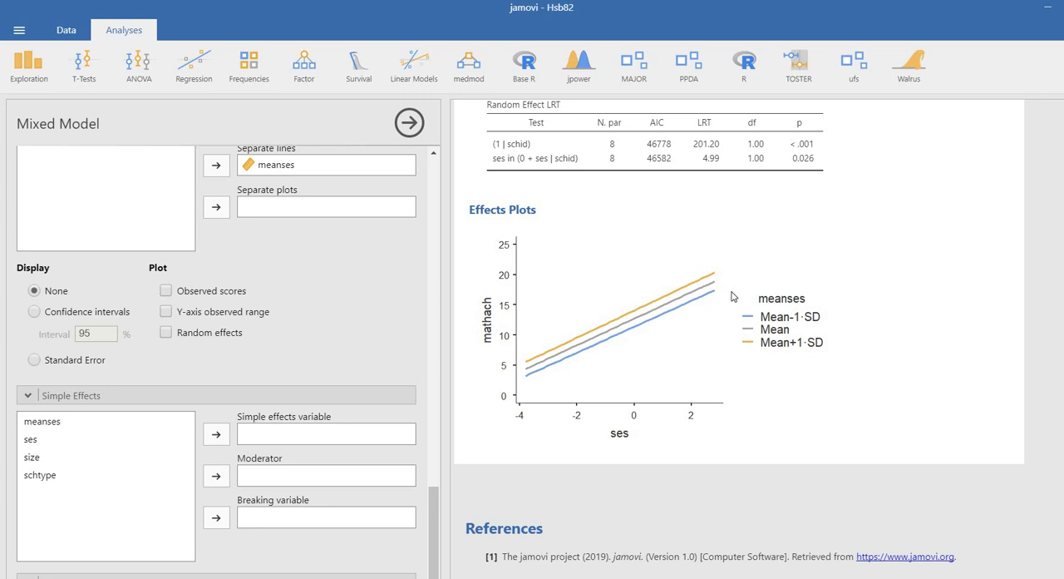
scroll(970, 260, up, 4)
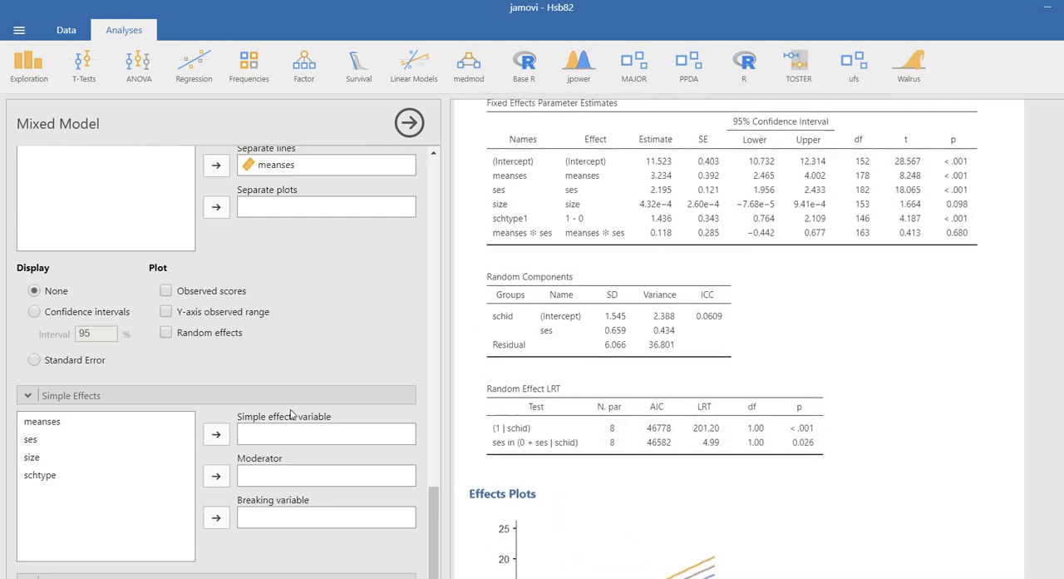
scroll(565, 350, down, 5)
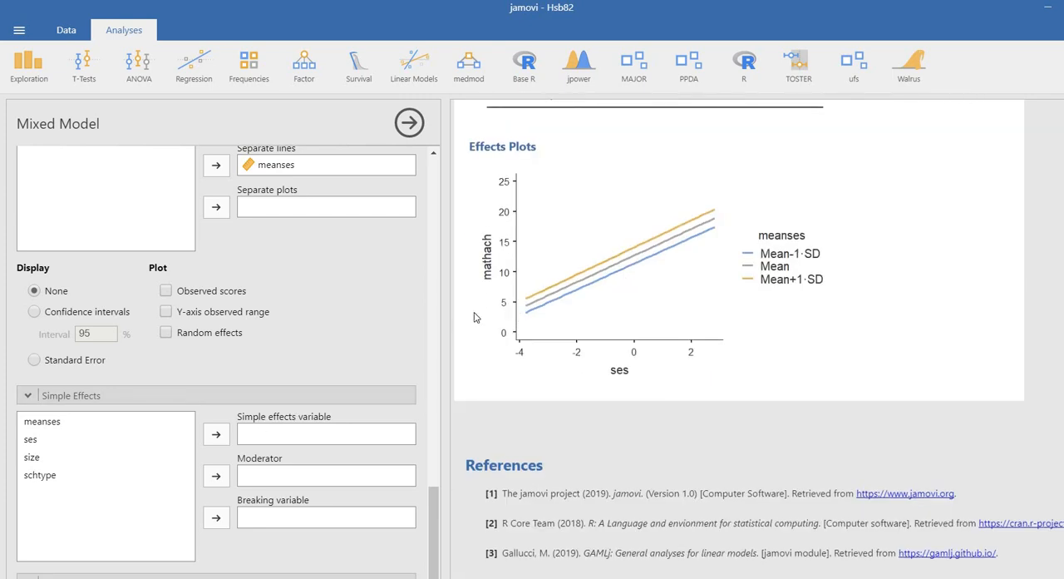
click(33, 442)
drag(193, 427, 249, 439)
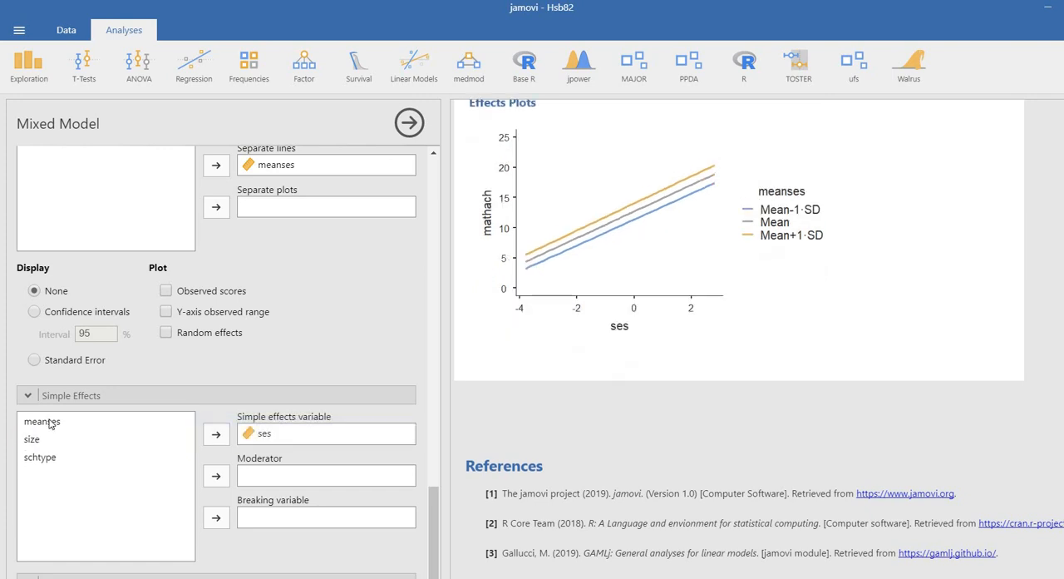
drag(50, 423, 341, 465)
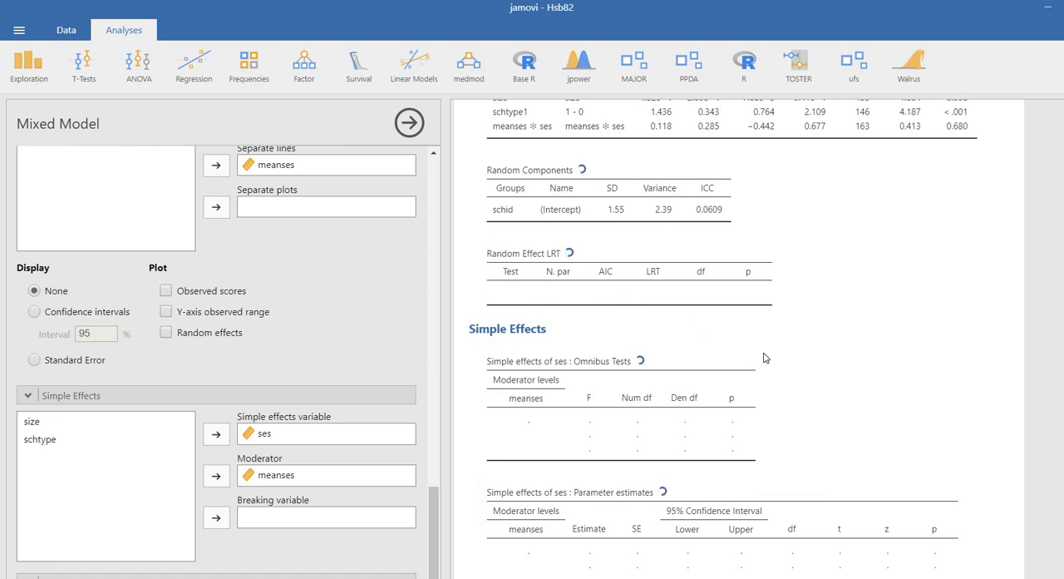
Underline the simple effects estimates and p-values of ses, circle the estimates, underline the Effects Plots heading, and clear the marks
scroll(765, 358, down, 3)
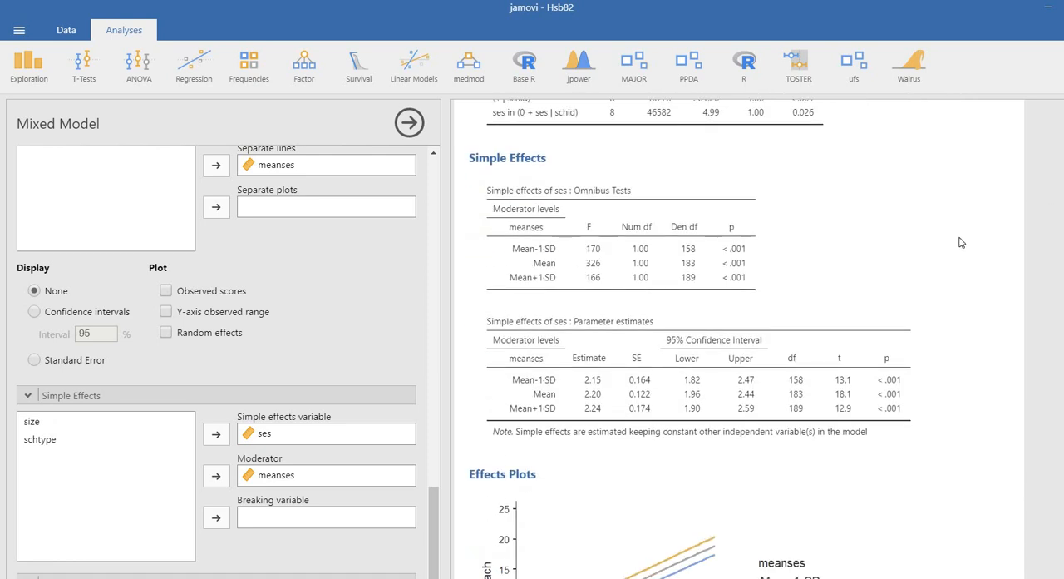
scroll(1038, 225, down, 3)
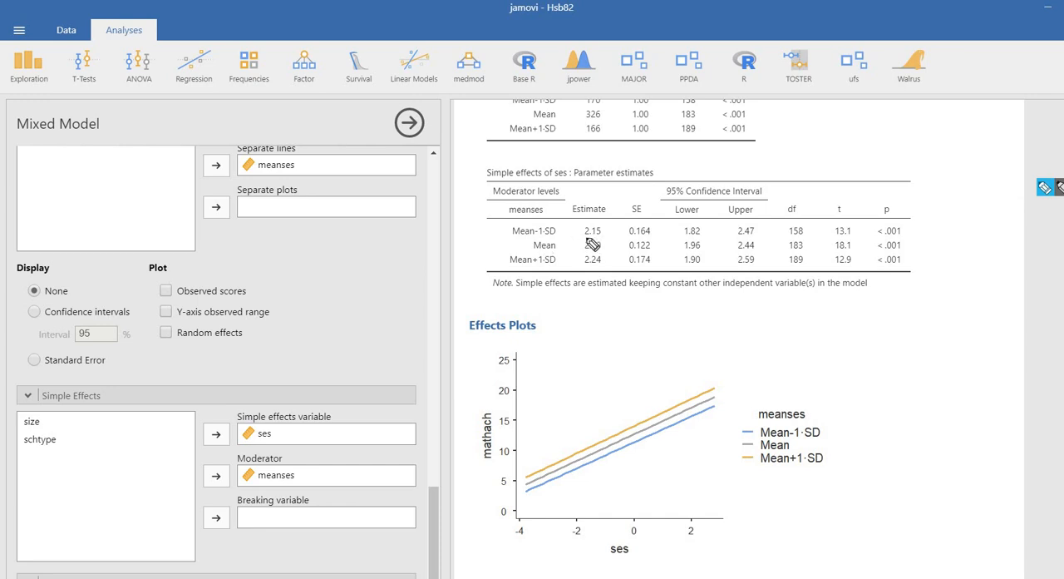
drag(585, 239, 605, 239)
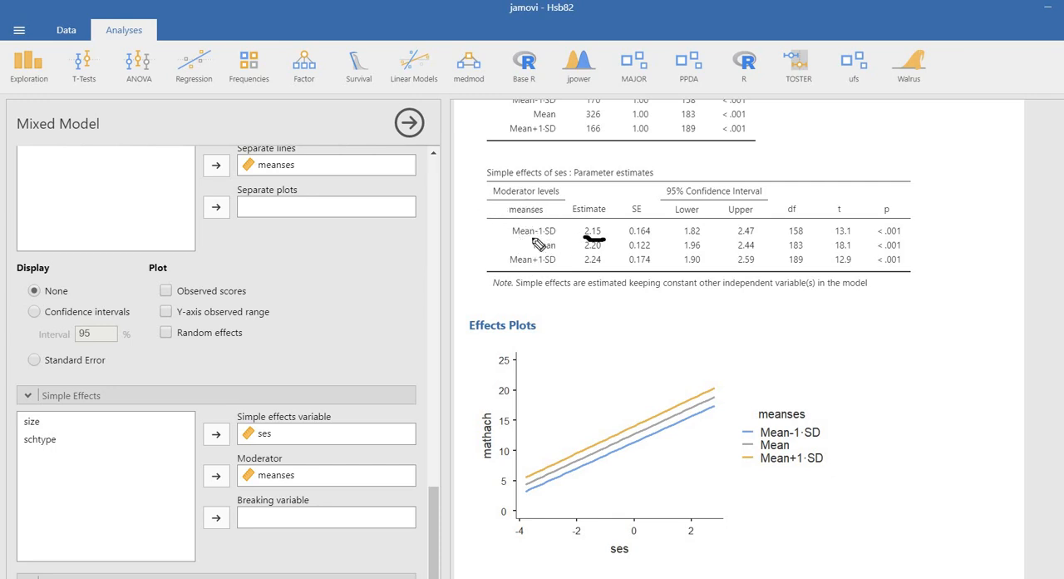
drag(885, 240, 896, 238)
drag(585, 249, 609, 249)
drag(880, 252, 900, 249)
drag(586, 274, 613, 276)
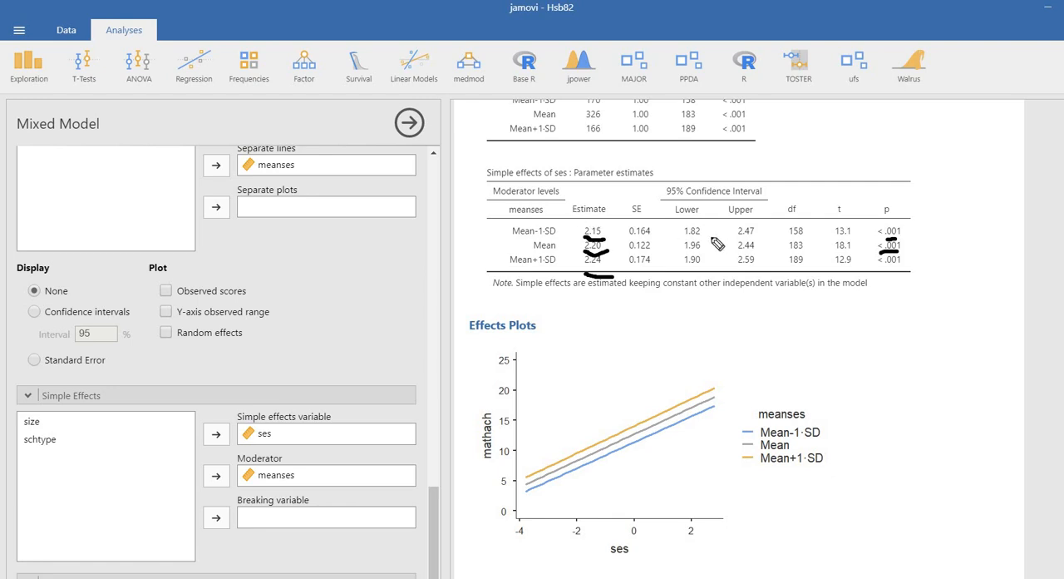
drag(874, 265, 896, 271)
mouse_move(613, 245)
mouse_down()
mouse_move(617, 261)
mouse_move(590, 286)
mouse_move(625, 248)
mouse_move(580, 237)
mouse_move(618, 265)
mouse_up()
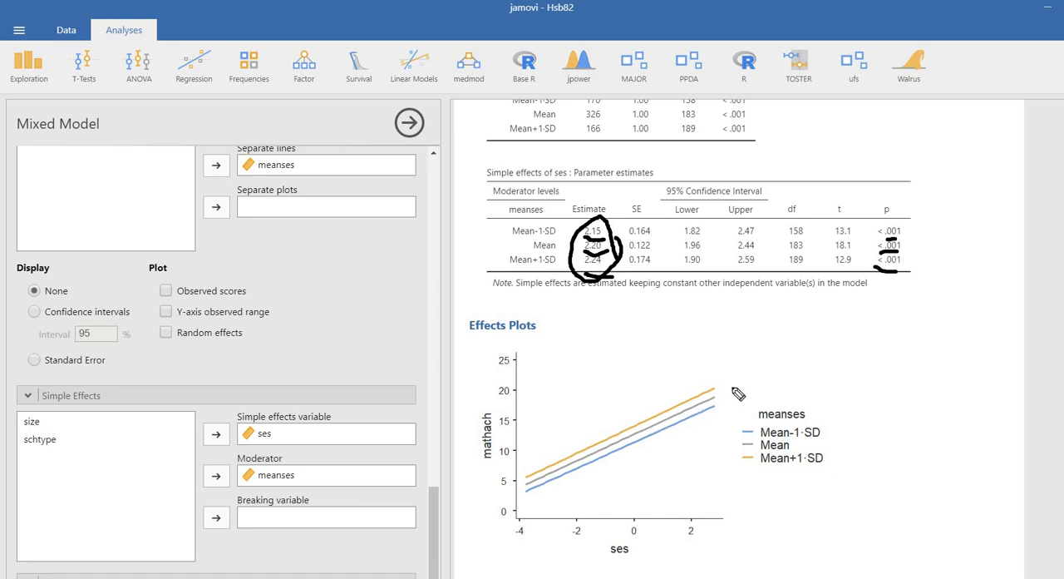
drag(489, 341, 537, 343)
key(Escape)
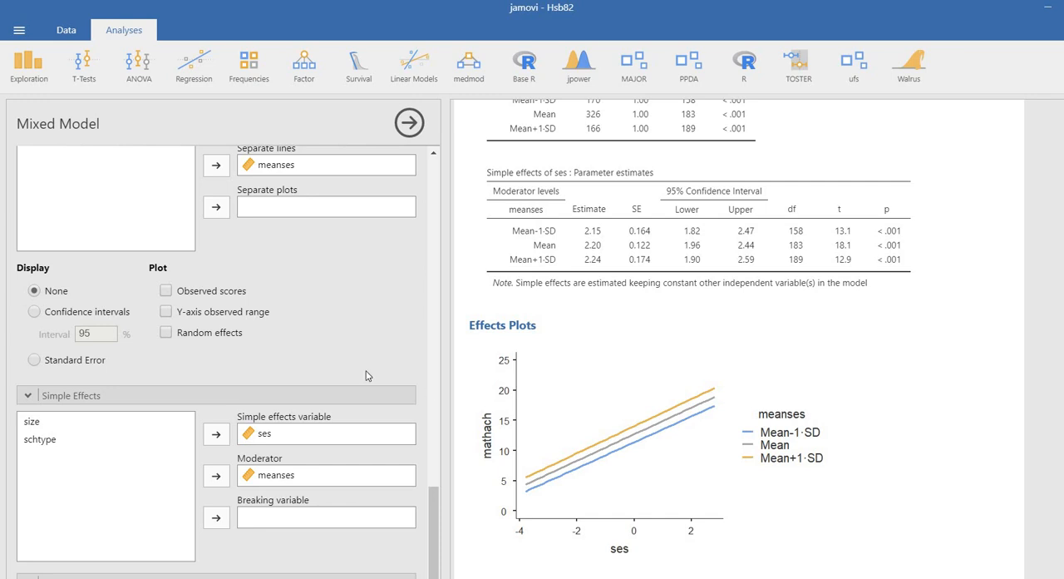
Replace the ses ✻ meanses interaction in the fixed effects model terms with a ses ✻ schtype interaction
scroll(327, 411, up, 20)
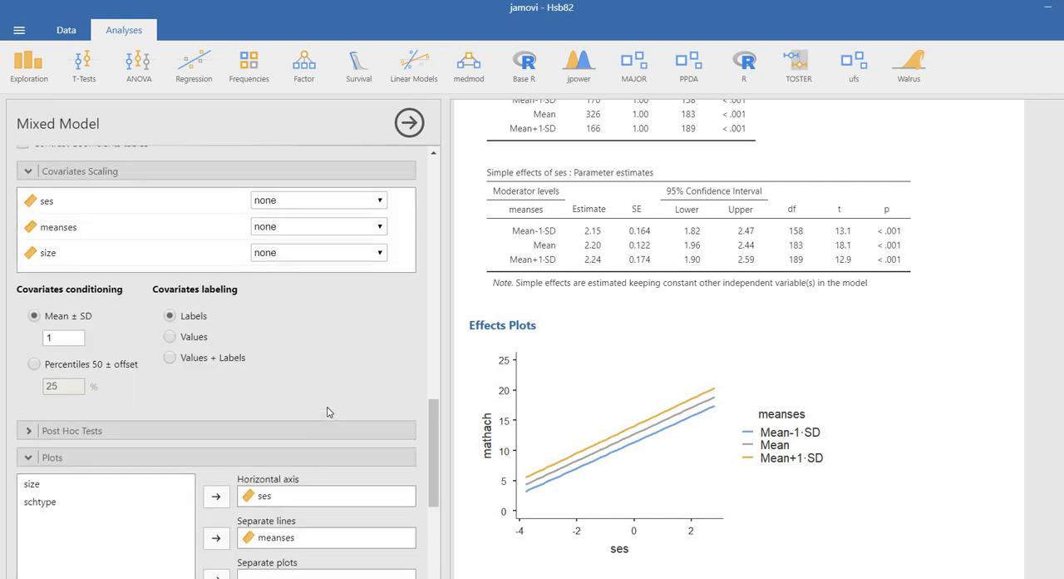
scroll(294, 458, up, 2)
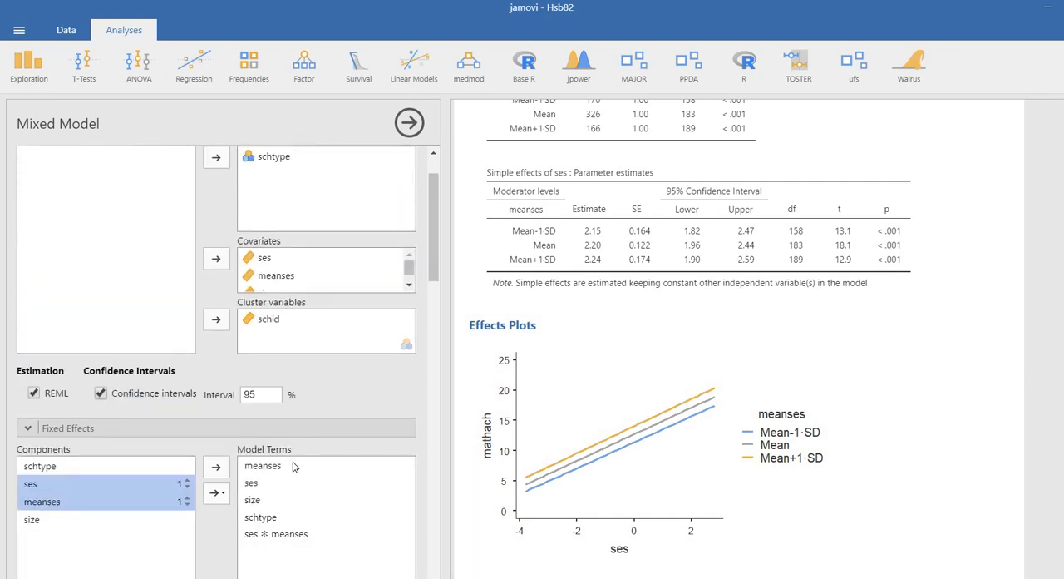
click(275, 459)
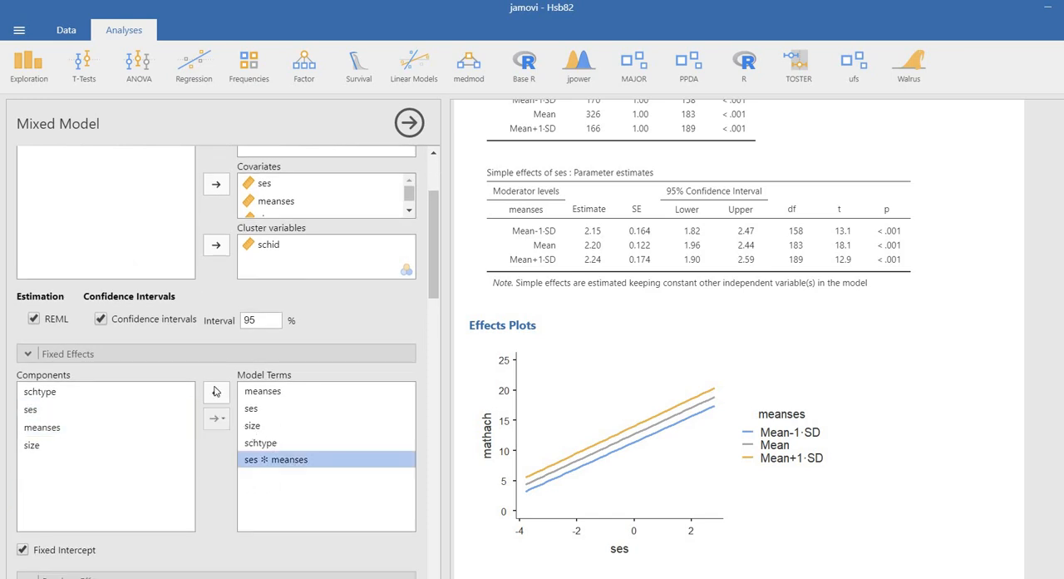
click(215, 393)
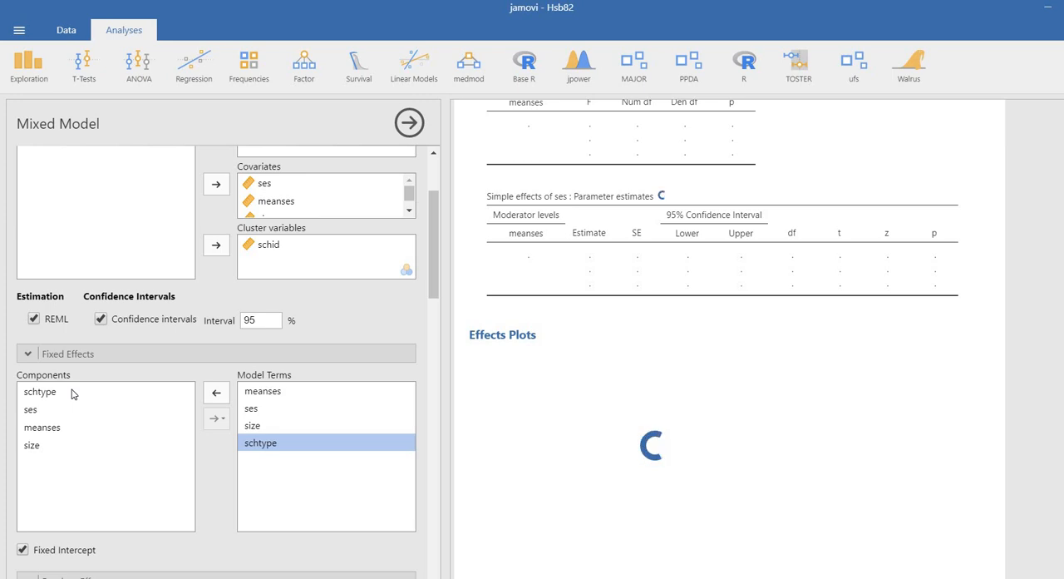
click(31, 410)
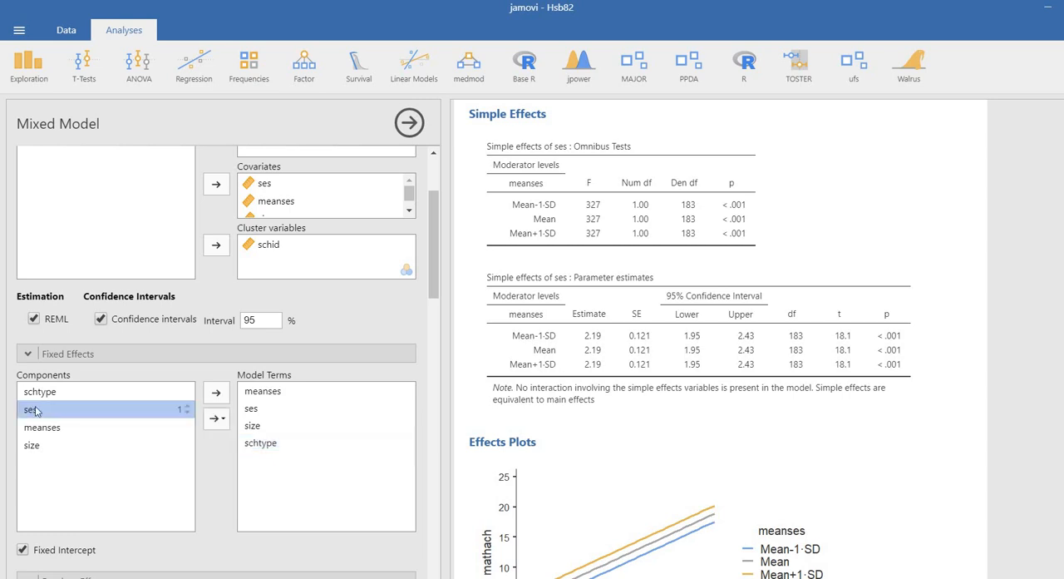
ctrl+click(41, 391)
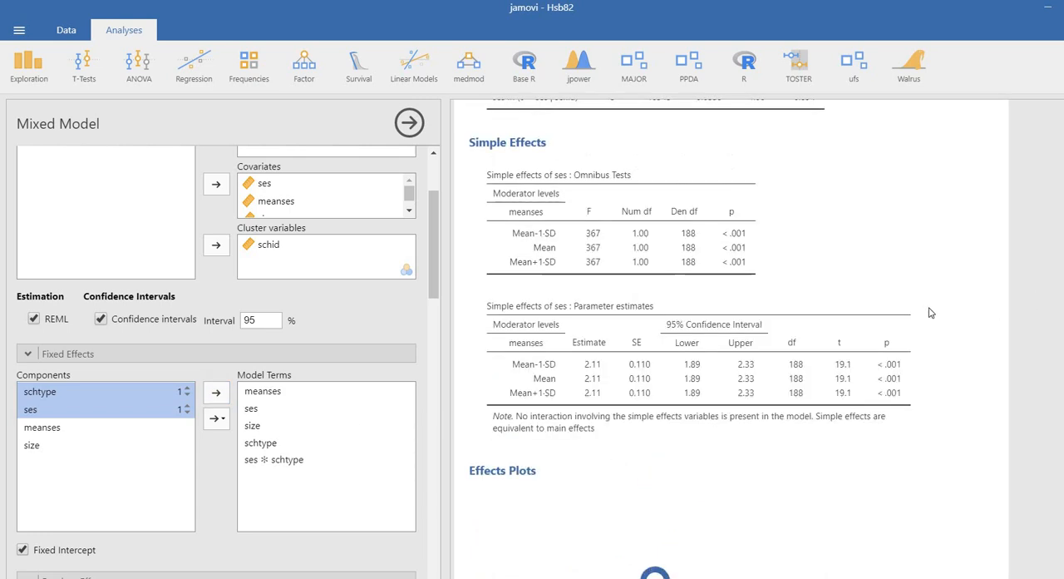
Circle the ses ✻ schtype1 term in the fixed effects table, underline its estimate and p-value, and clear the marks
scroll(931, 313, up, 7)
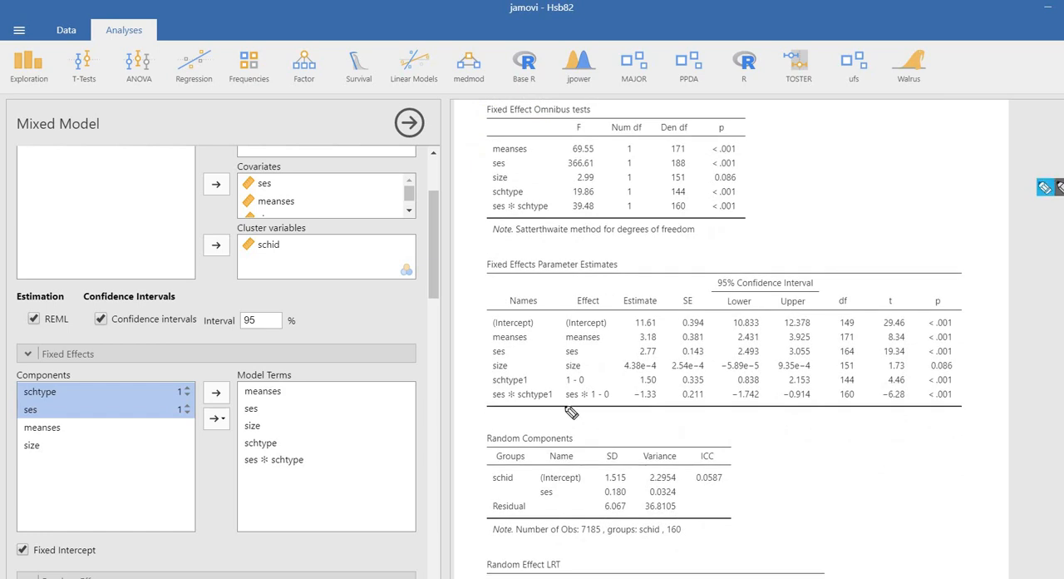
mouse_move(493, 409)
mouse_down()
mouse_move(548, 420)
mouse_move(592, 395)
mouse_up()
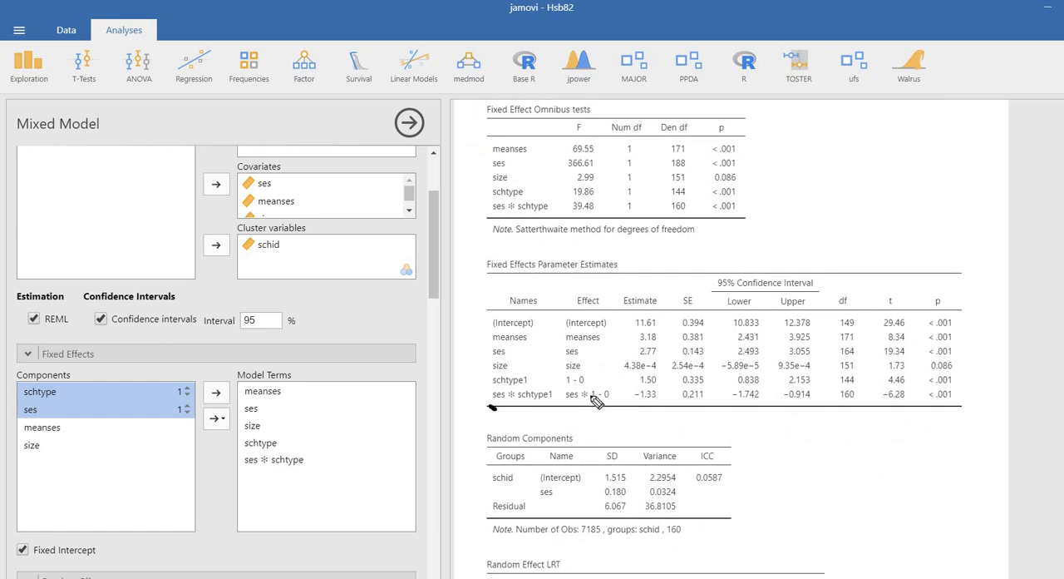
click(932, 401)
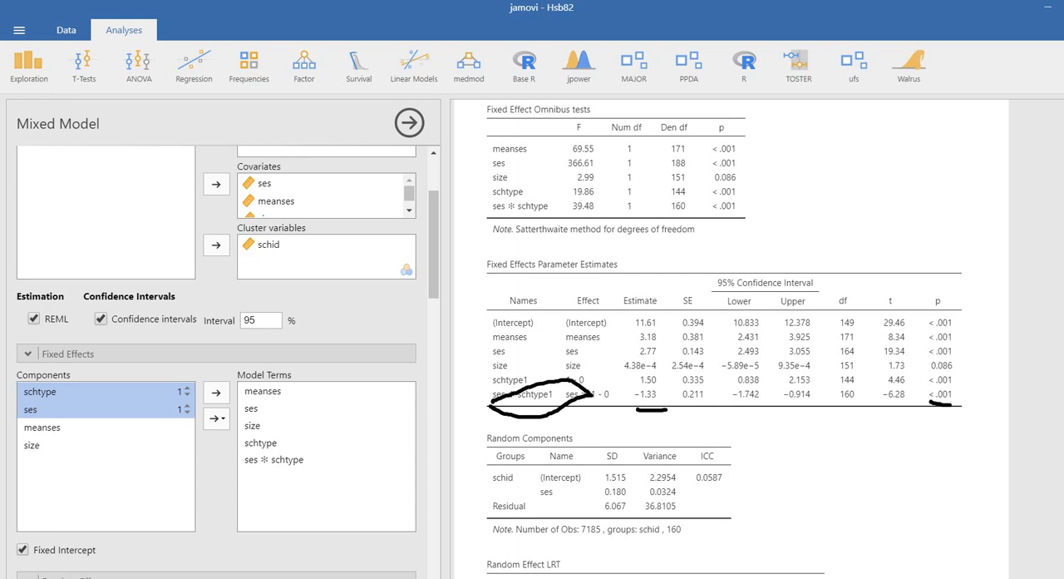
key(Escape)
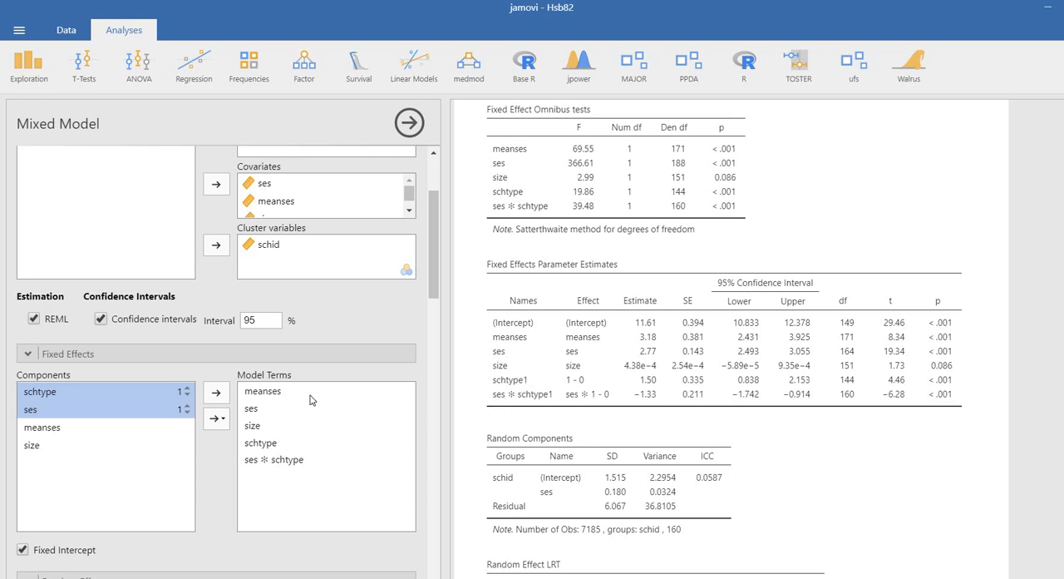
Replace meanses with schtype as the separate lines variable of the effects plot
scroll(309, 400, down, 2)
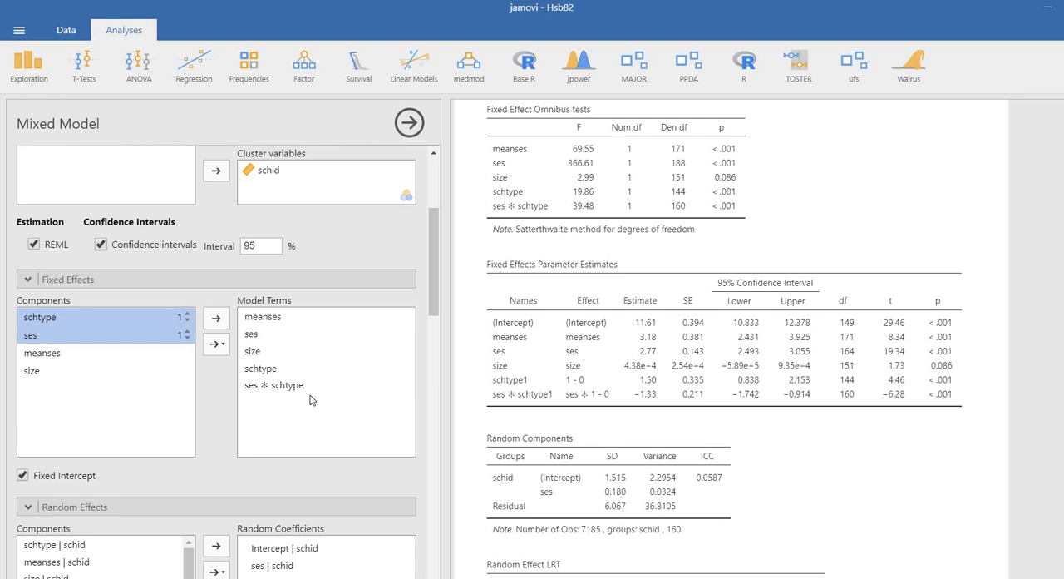
scroll(309, 400, down, 15)
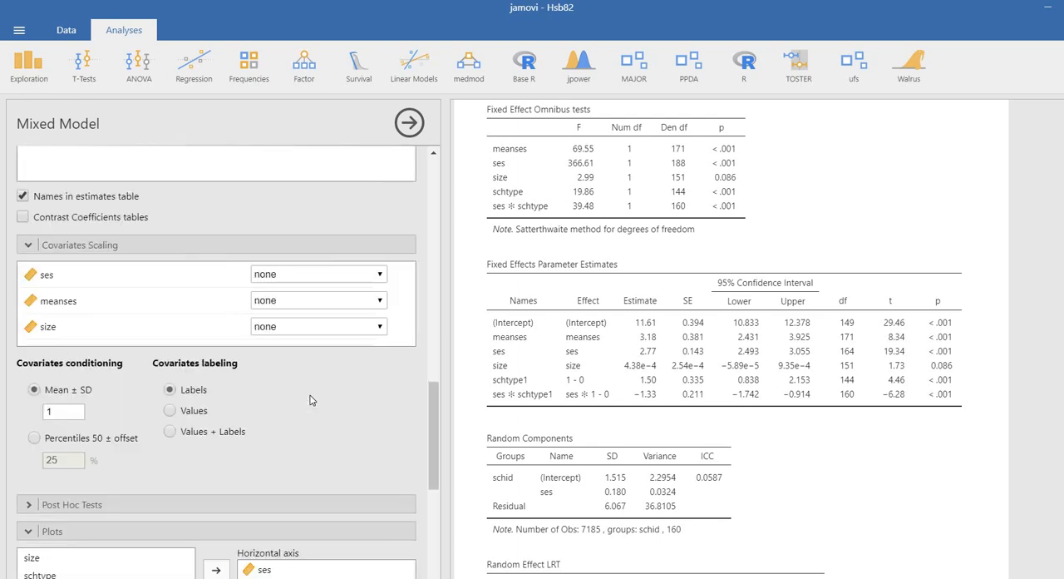
scroll(309, 391, down, 6)
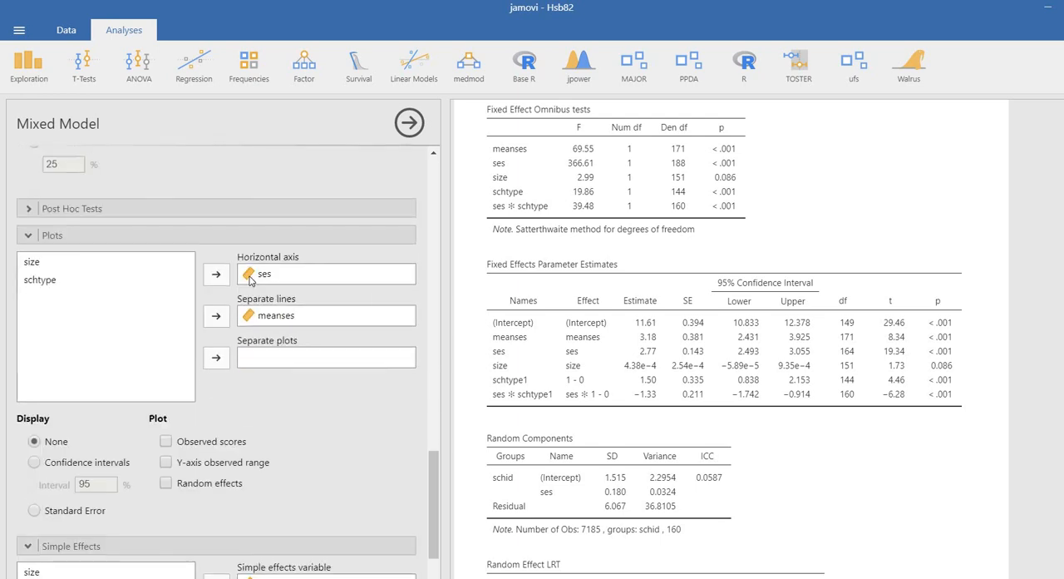
drag(56, 349, 60, 338)
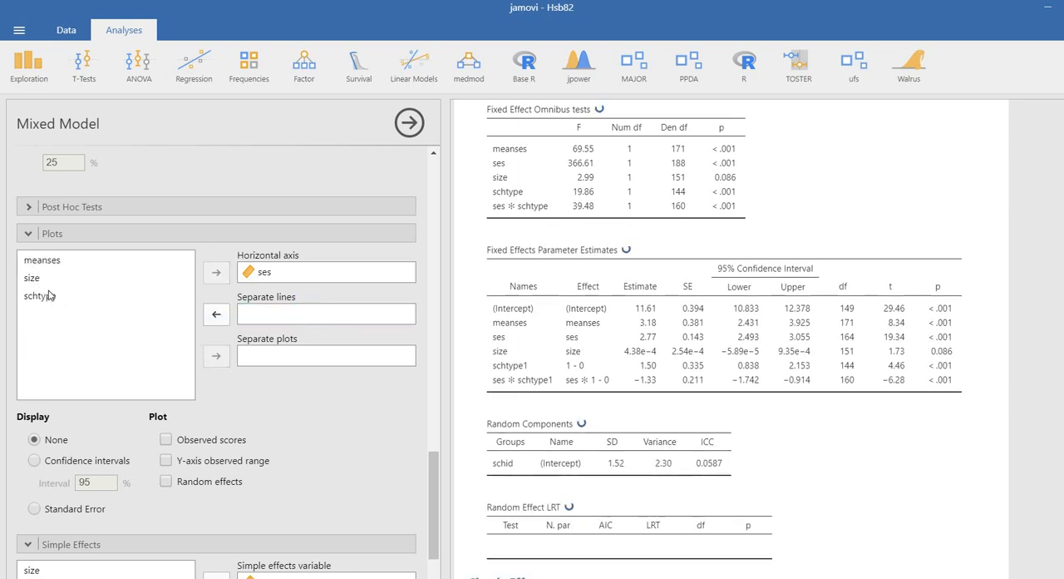
drag(40, 295, 395, 314)
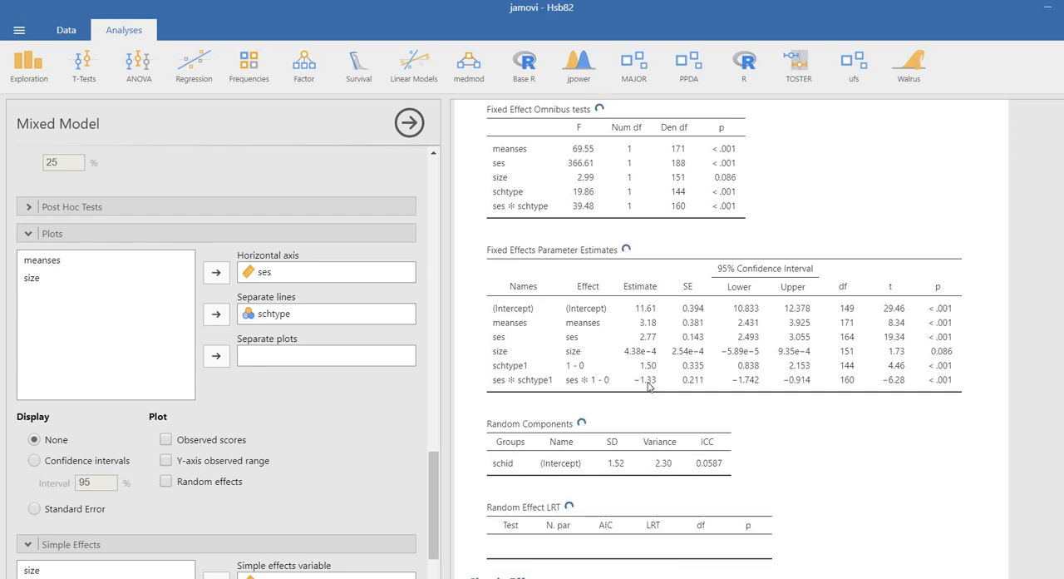
Replace meanses with schtype as the moderator in the simple effects analysis of ses
scroll(283, 470, down, 3)
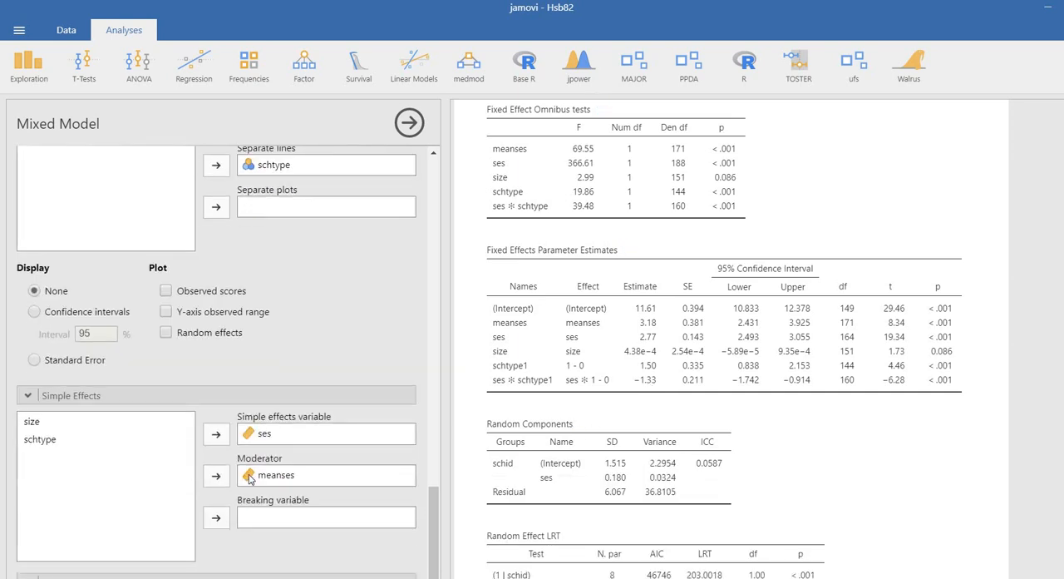
drag(247, 477, 12, 511)
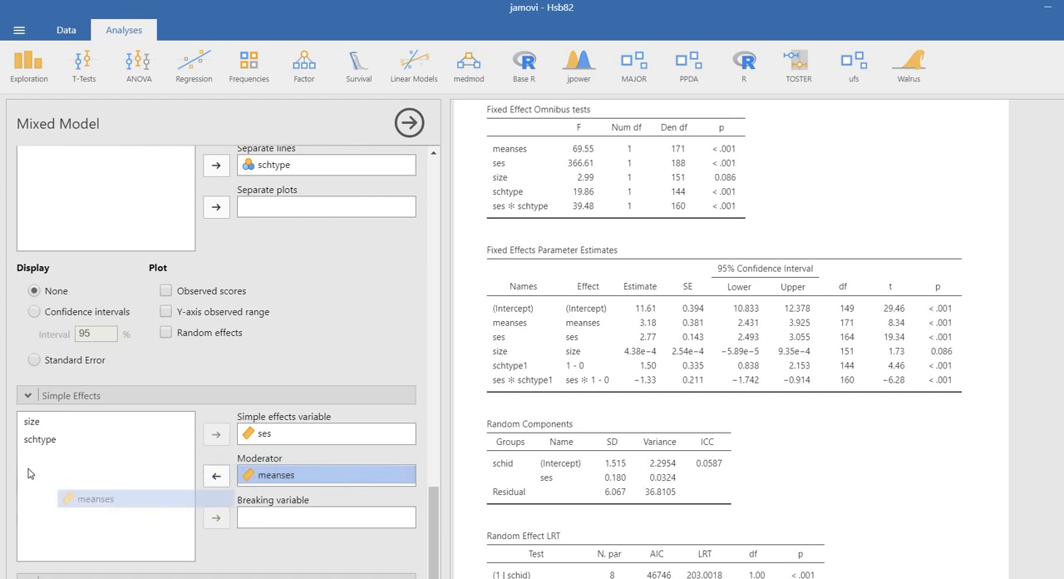
drag(311, 480, 287, 479)
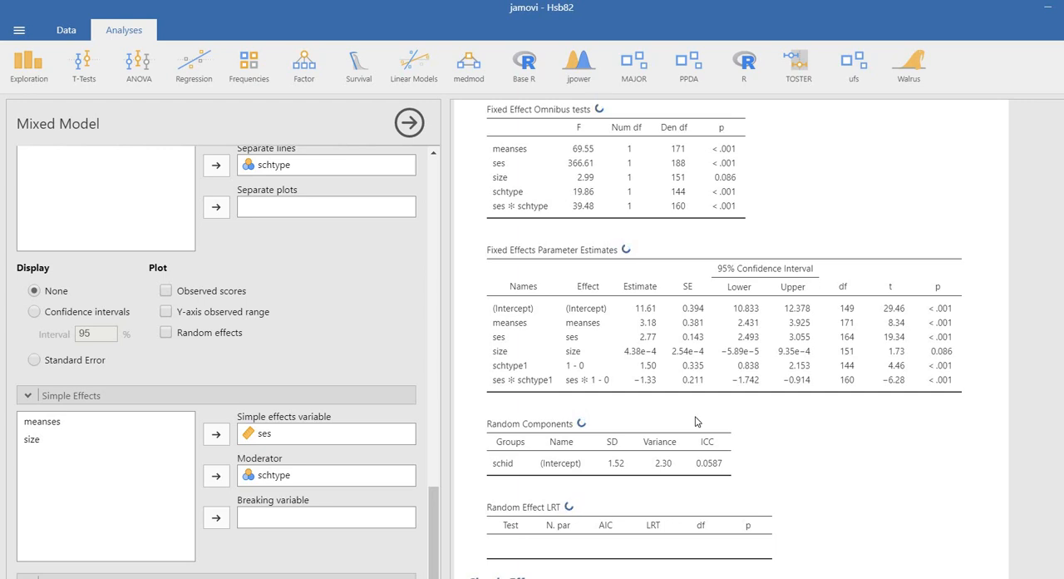
Mark the schtype 0 and 1 legend entries, trace both regression lines in the effects plot, and clear the marks
scroll(696, 422, down, 7)
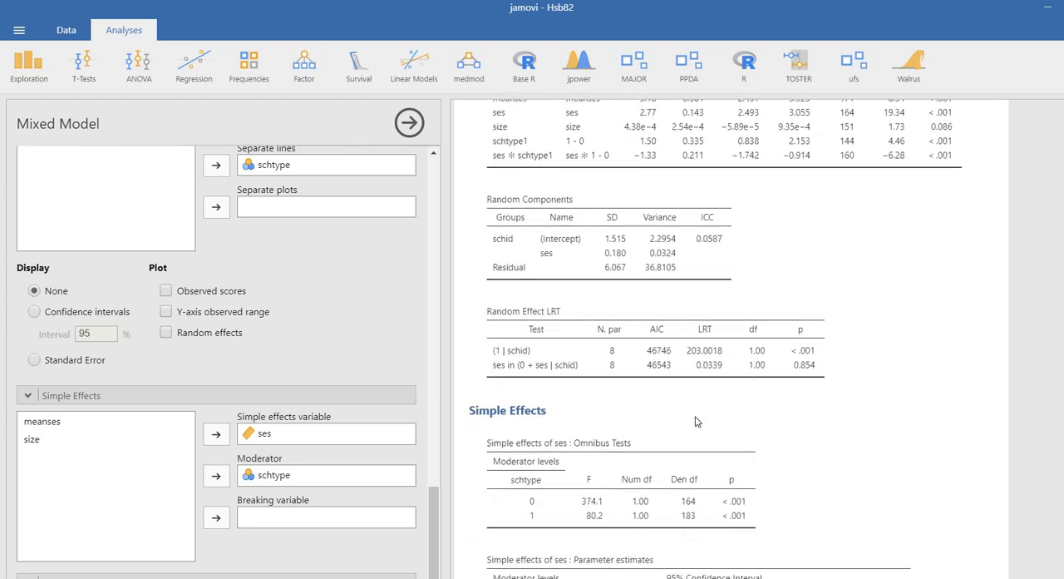
scroll(945, 290, down, 5)
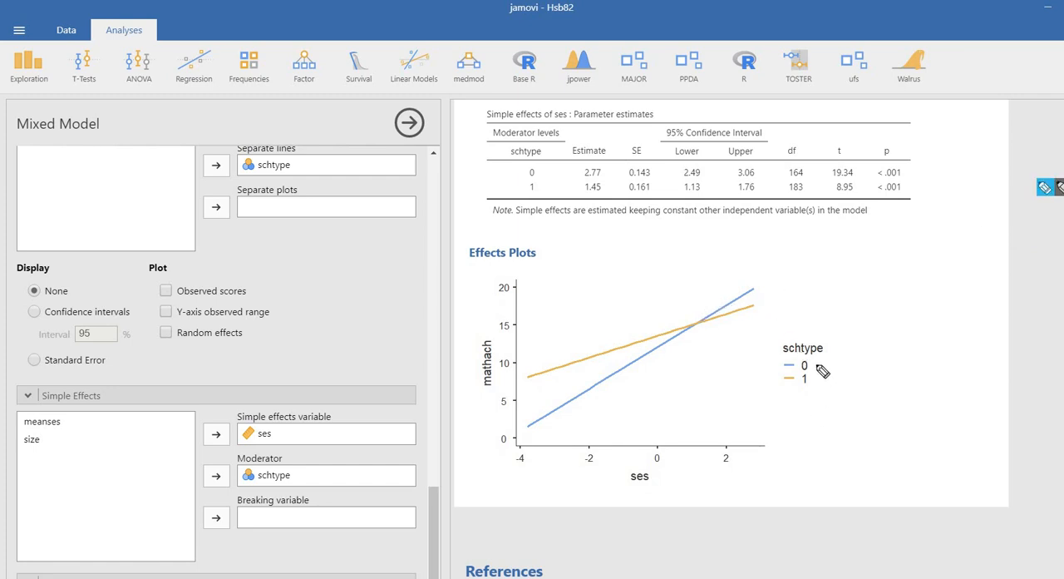
drag(817, 365, 837, 355)
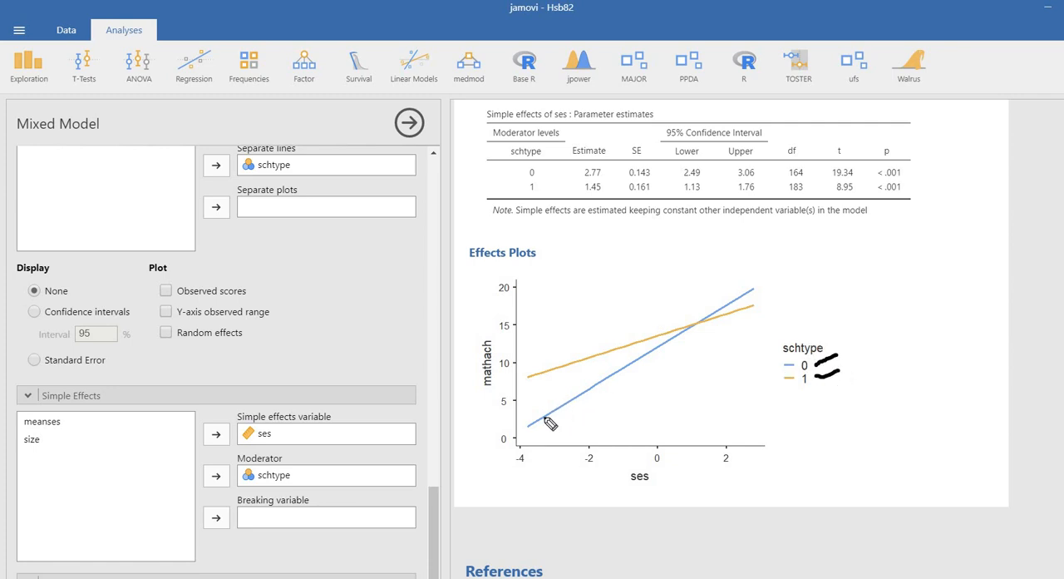
mouse_move(555, 414)
mouse_down()
mouse_move(753, 297)
mouse_move(739, 295)
mouse_move(743, 310)
mouse_up()
drag(544, 372, 738, 320)
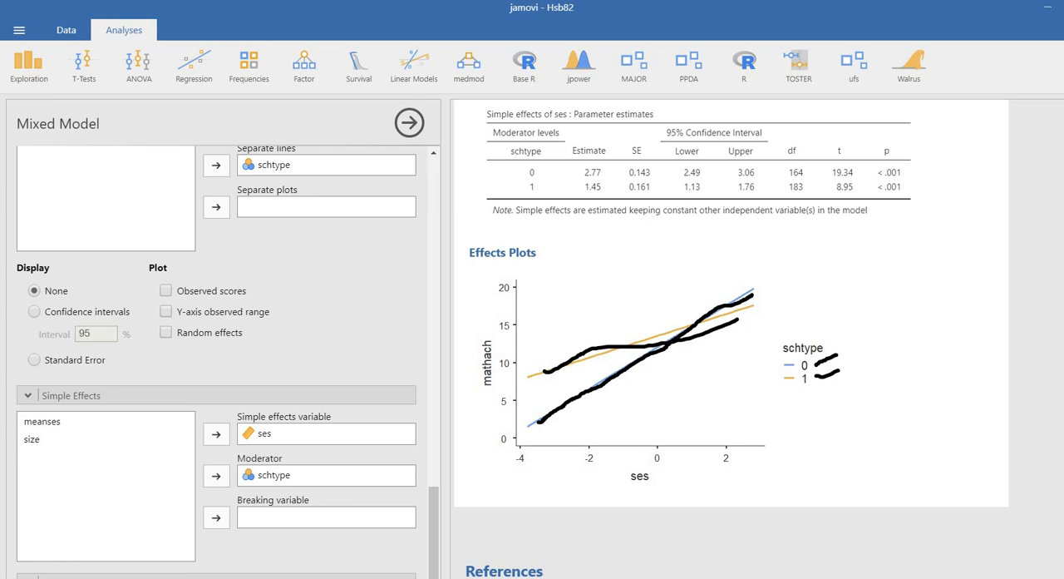
click(1063, 191)
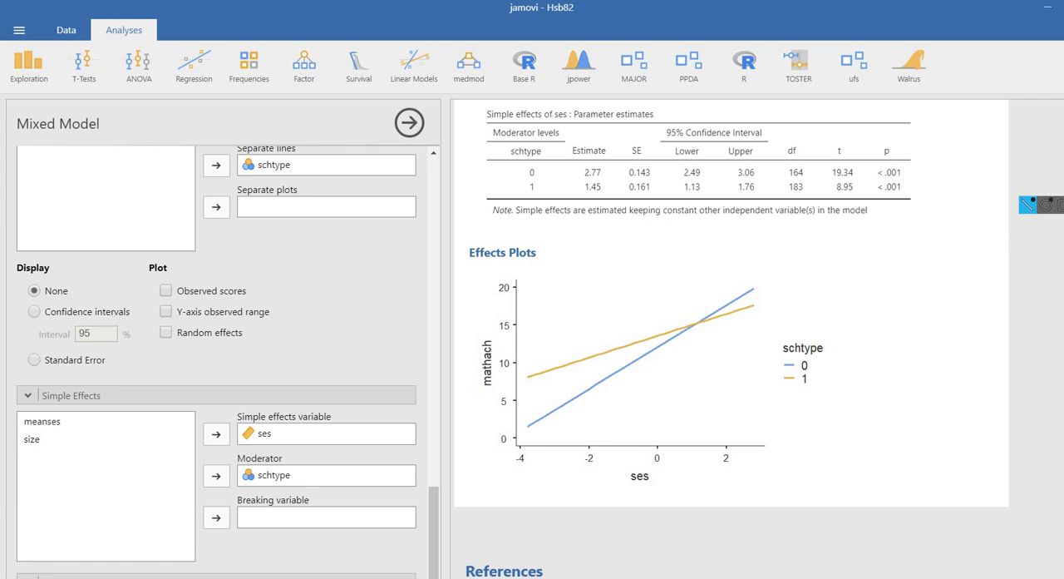
Circle the simple effects estimates of ses for schtype 0 and 1, underline their p-values, and clear the marks
scroll(1046, 250, up, 3)
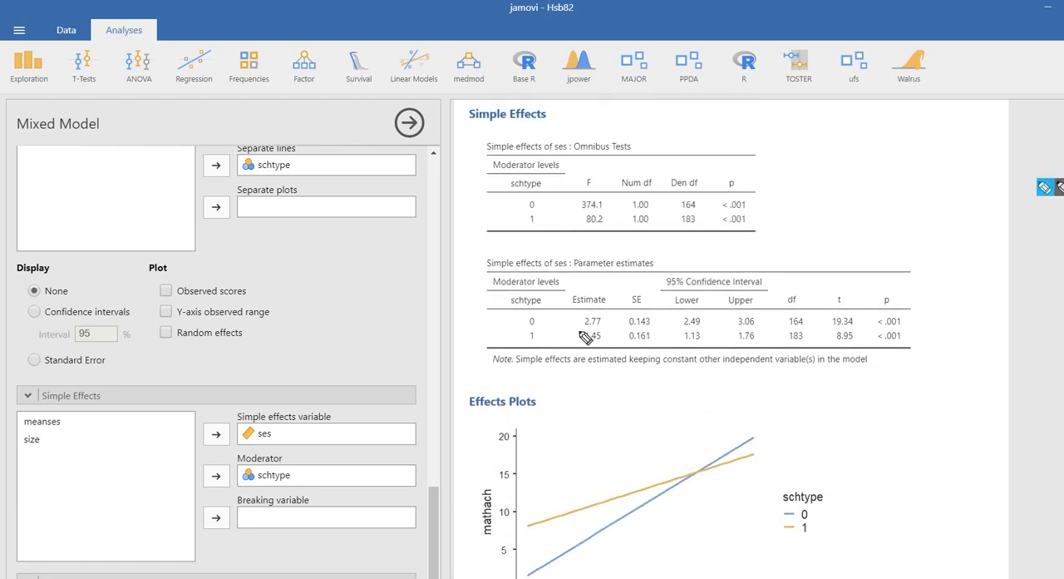
mouse_move(602, 314)
mouse_down()
mouse_move(577, 328)
mouse_move(595, 331)
mouse_move(594, 306)
mouse_up()
drag(875, 328, 903, 326)
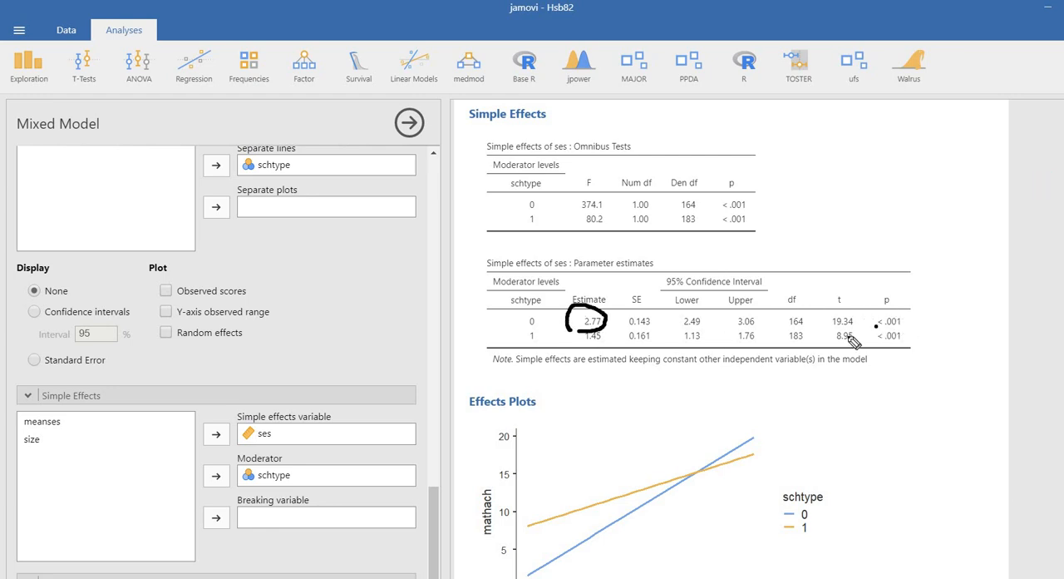
mouse_move(587, 328)
mouse_down()
mouse_move(610, 338)
mouse_move(580, 346)
mouse_up()
drag(881, 342, 905, 340)
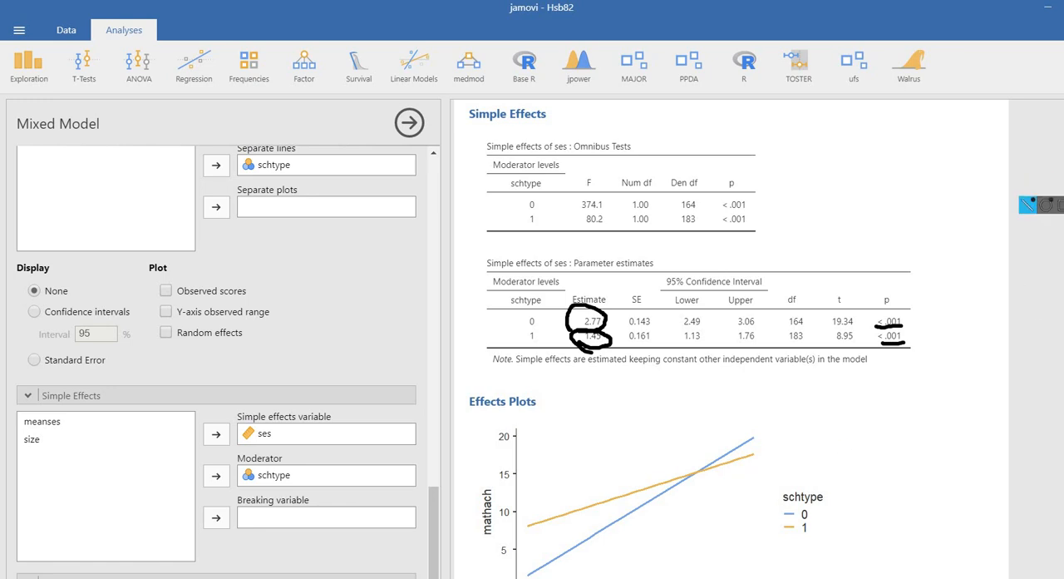
click(1027, 205)
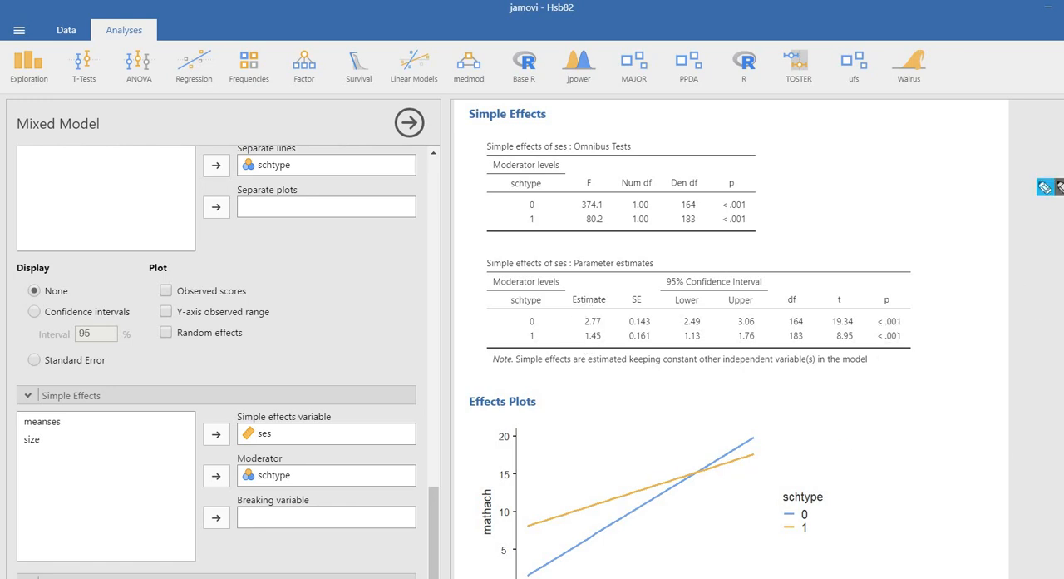
Move schtype from the model's factors to its covariates
scroll(780, 422, down, 3)
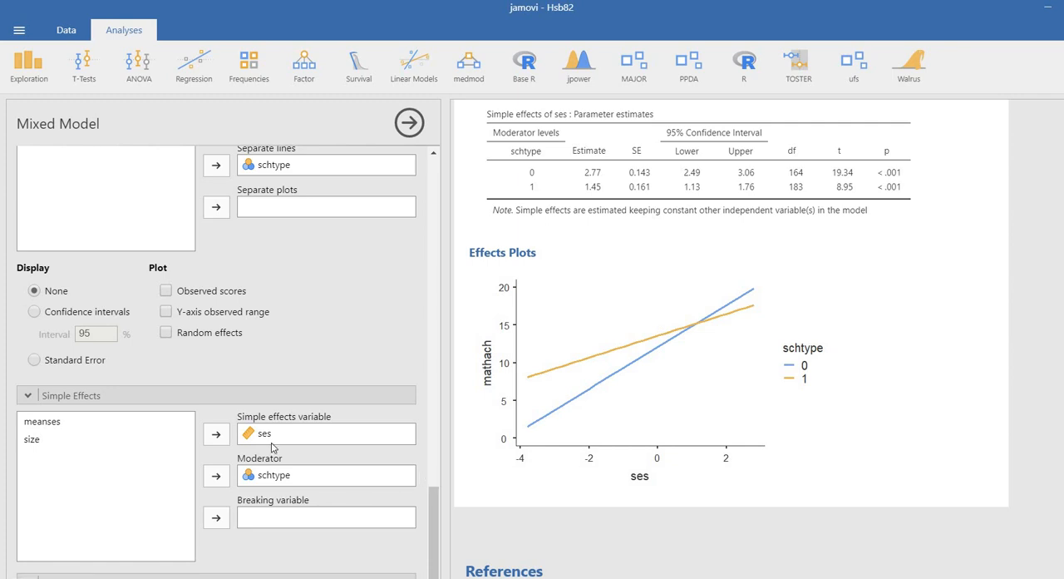
scroll(271, 447, up, 15)
scroll(263, 275, up, 2)
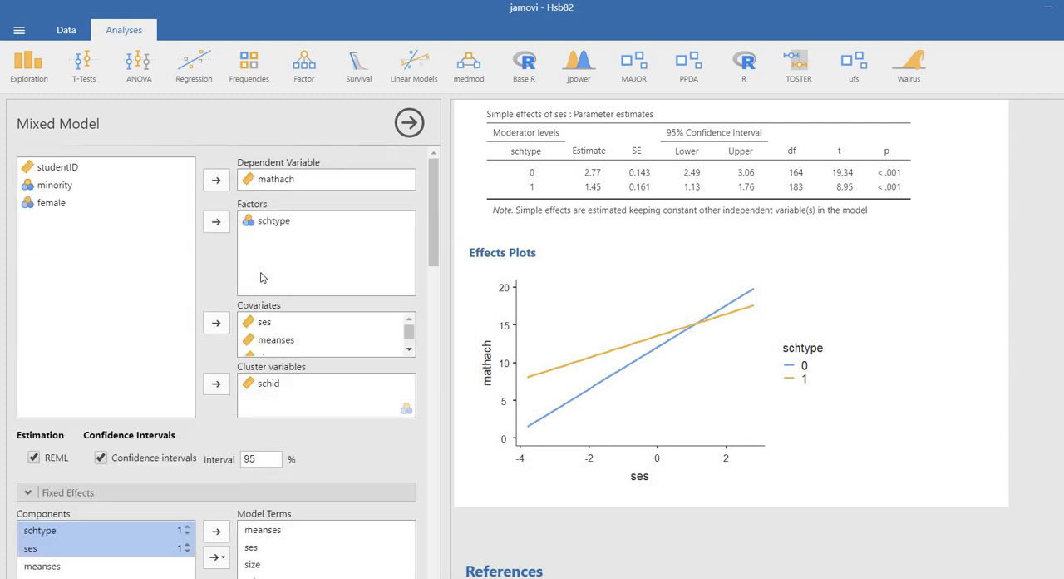
drag(274, 221, 316, 341)
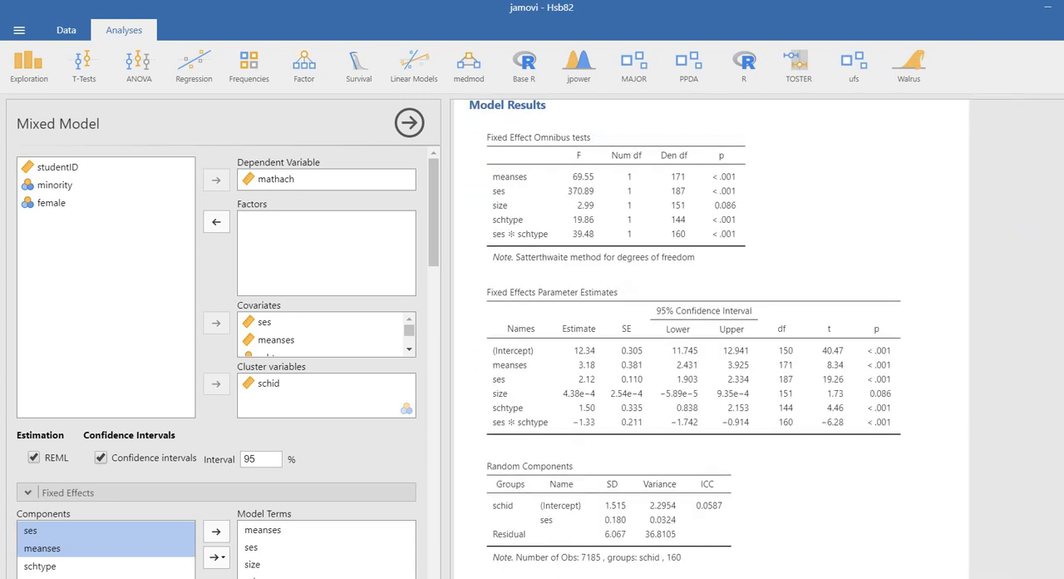
Underline the ses ✻ schtype estimate and p-value, and mark the space above the effects plot legend and the three simple effects estimates
drag(574, 436, 596, 437)
drag(859, 436, 889, 436)
scroll(879, 382, down, 10)
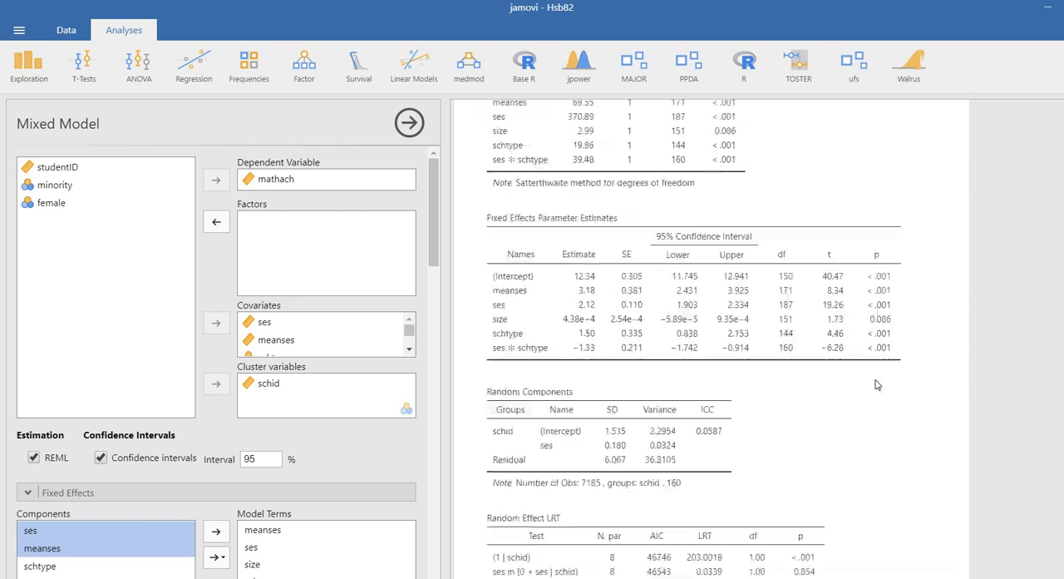
scroll(876, 384, down, 4)
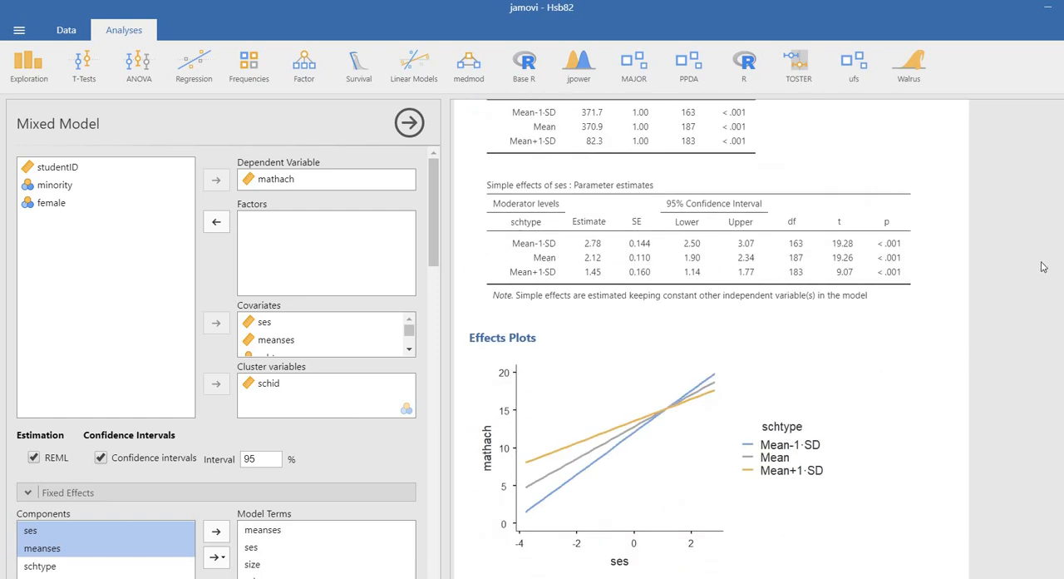
drag(767, 385, 802, 376)
drag(609, 239, 610, 276)
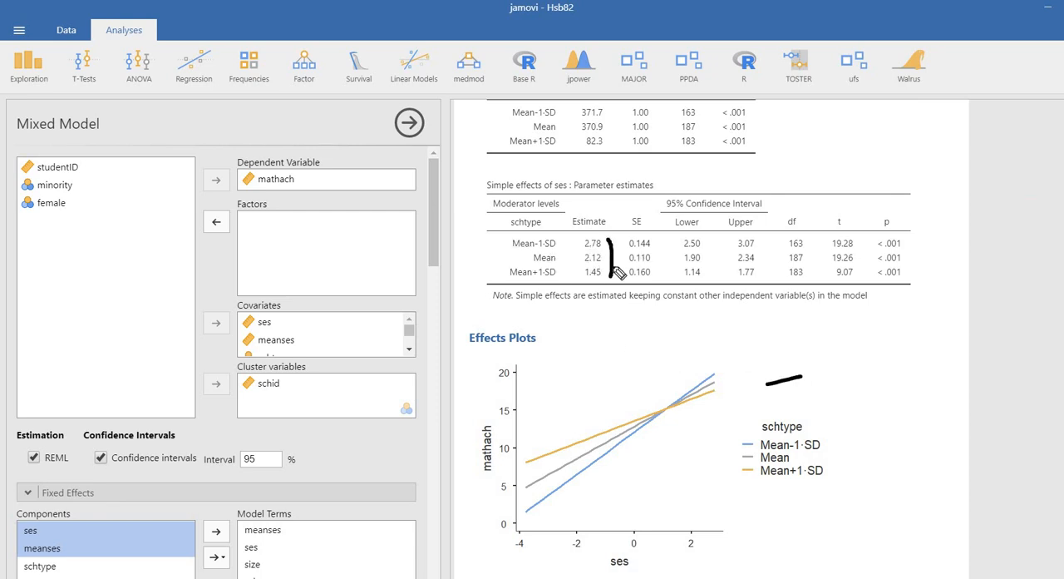